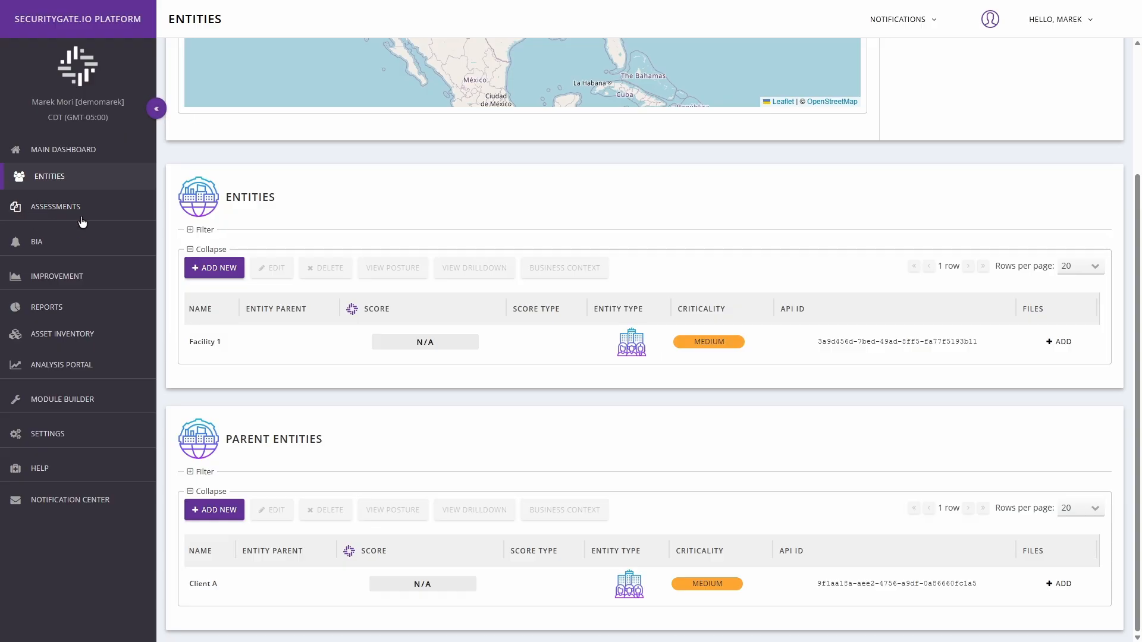
Open the ISA/IEC Standards assessments and start scheduling a new assessment
{"action": "left_click", "coordinate": [56, 207]}
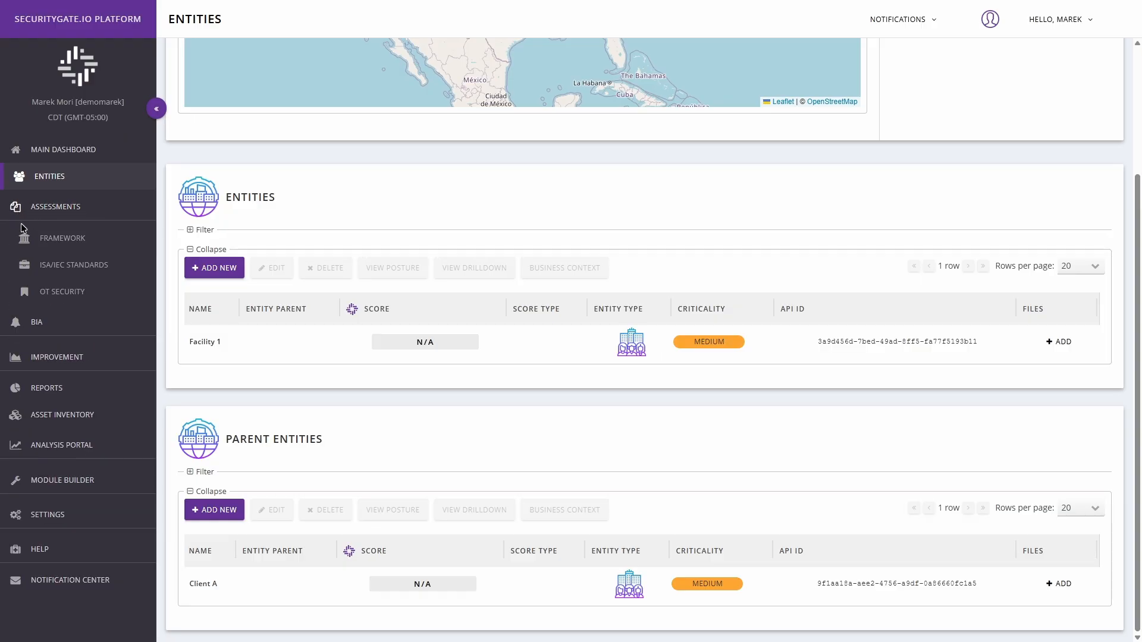
{"action": "left_click", "coordinate": [78, 269]}
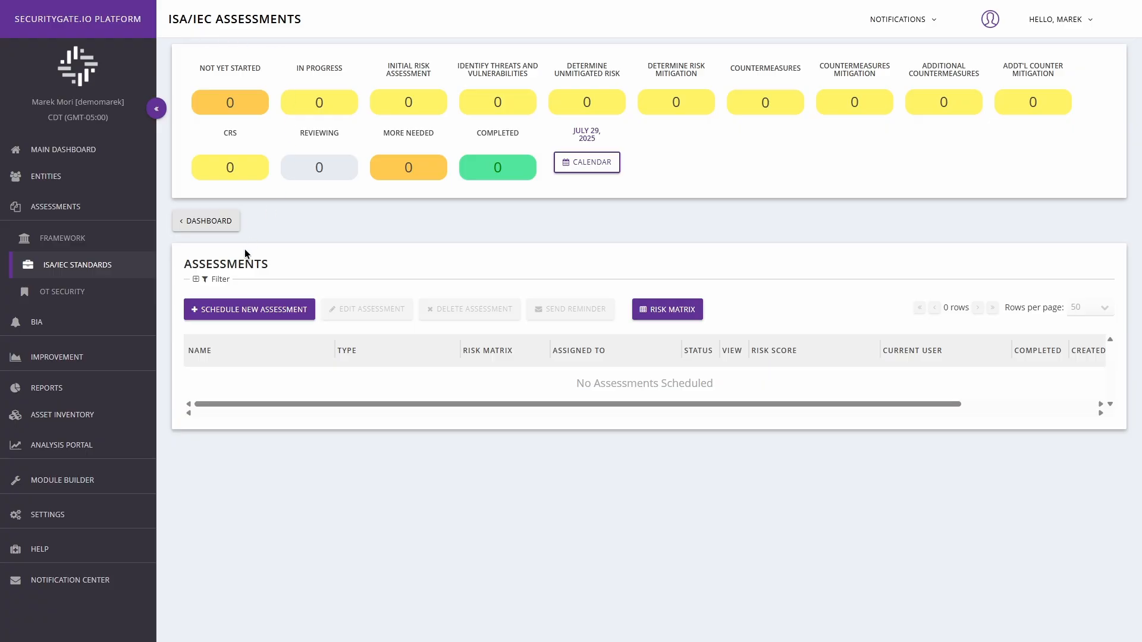
{"action": "left_click", "coordinate": [243, 317]}
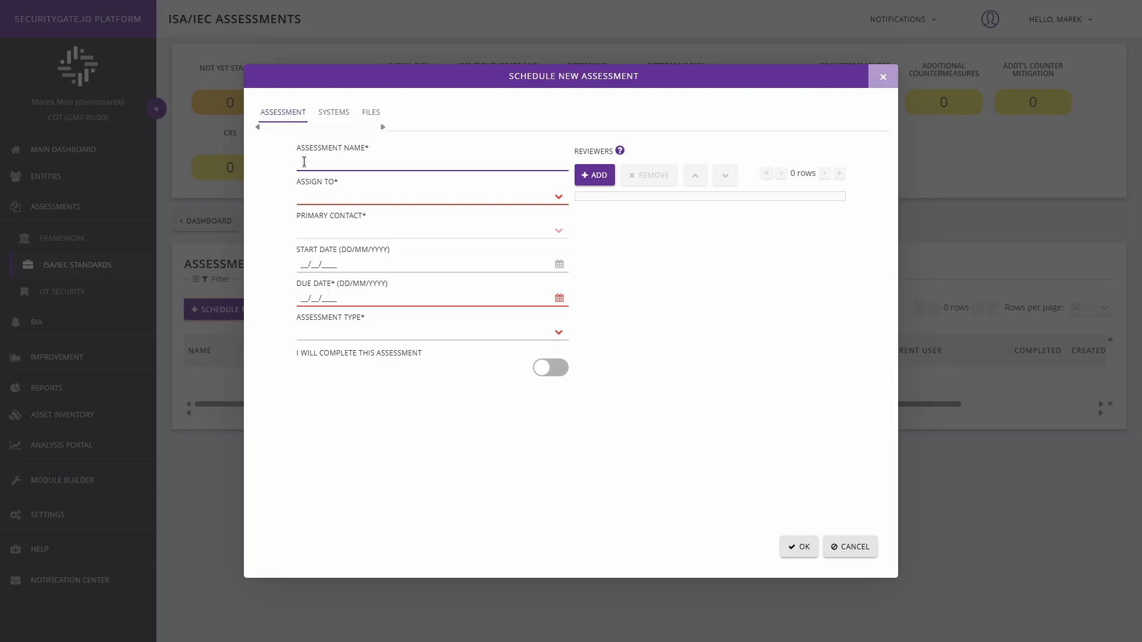
Name the assessment "62443 2-1 Assessment Example", assign it to Facility 1 [Entities] and choose the primary contact
{"action": "type", "text": "62443 2-1 Assessment Example"}
{"action": "left_click", "coordinate": [558, 197]}
{"action": "left_click", "coordinate": [436, 242]}
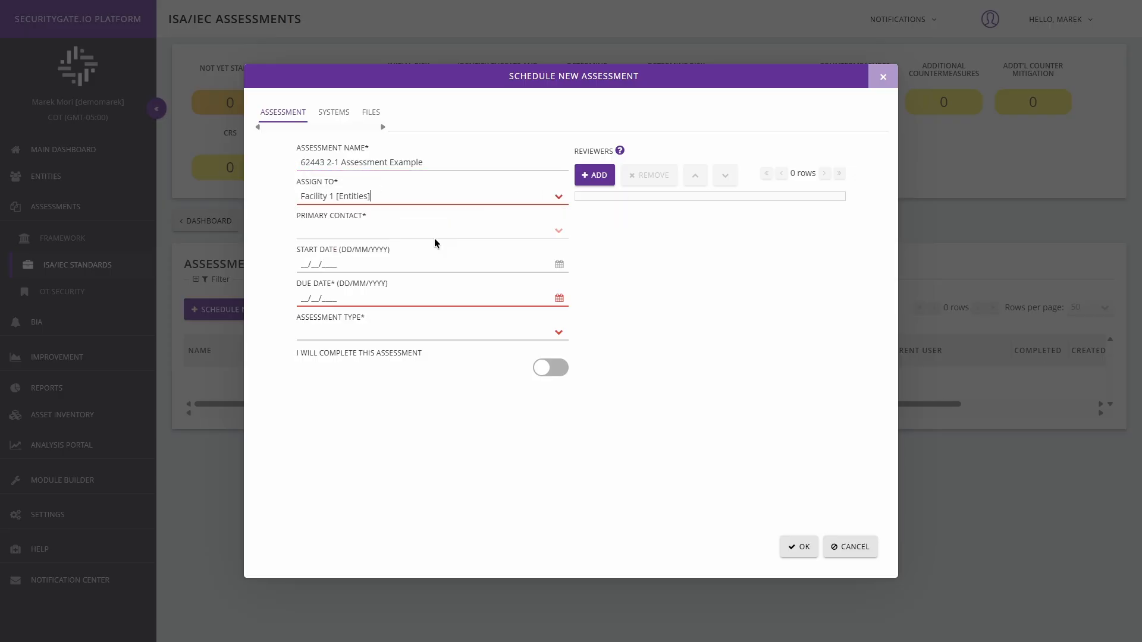
{"action": "left_click", "coordinate": [559, 232]}
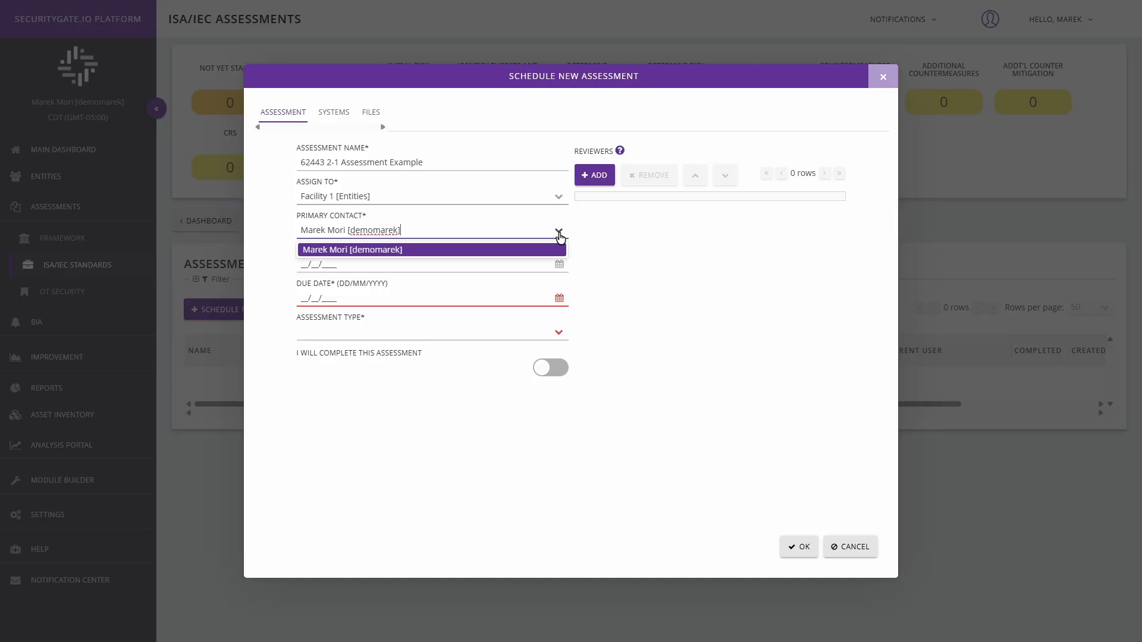
{"action": "left_click", "coordinate": [351, 251]}
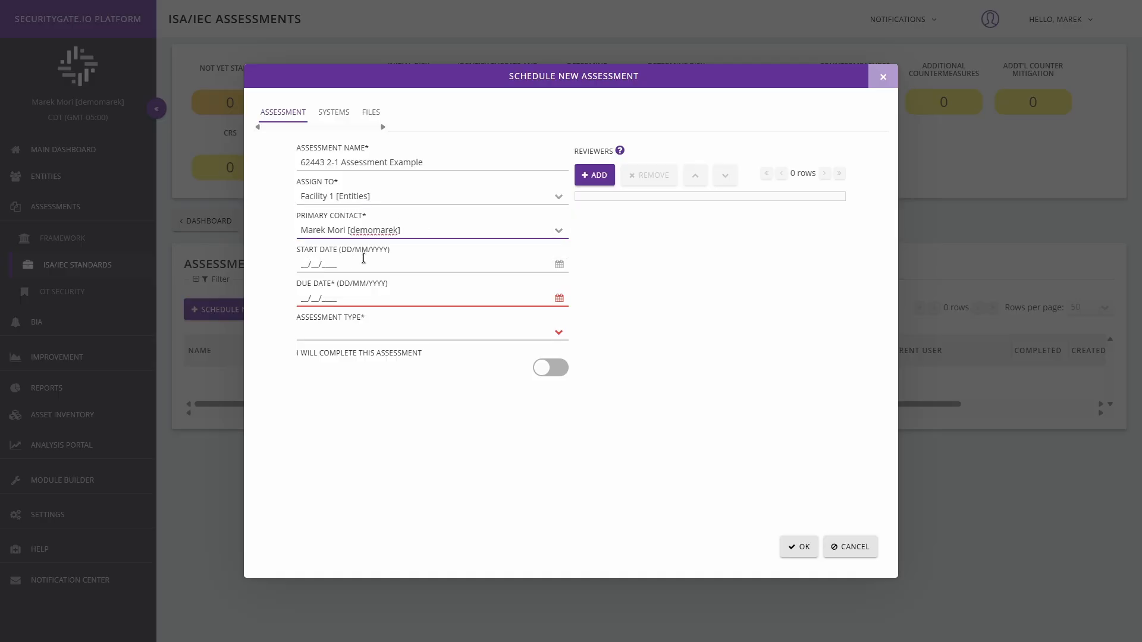
Set the due date to 29/07/2025 and the assessment type to ISA 62443-2-1: 2024, and enable completing the assessment yourself
{"action": "left_click", "coordinate": [559, 298]}
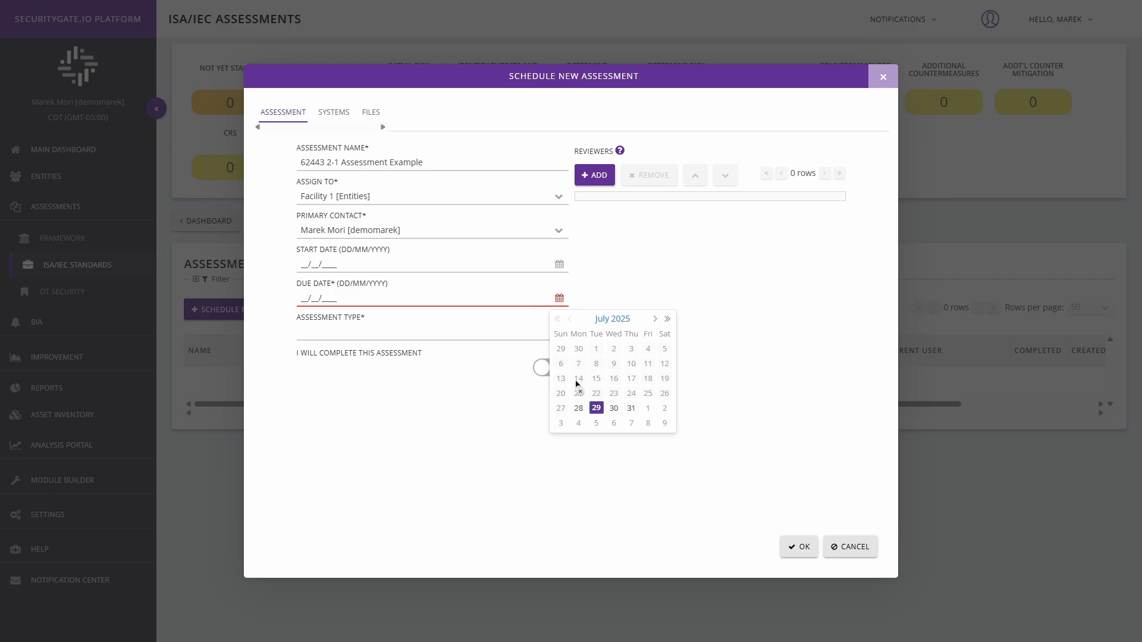
{"action": "left_click", "coordinate": [597, 409]}
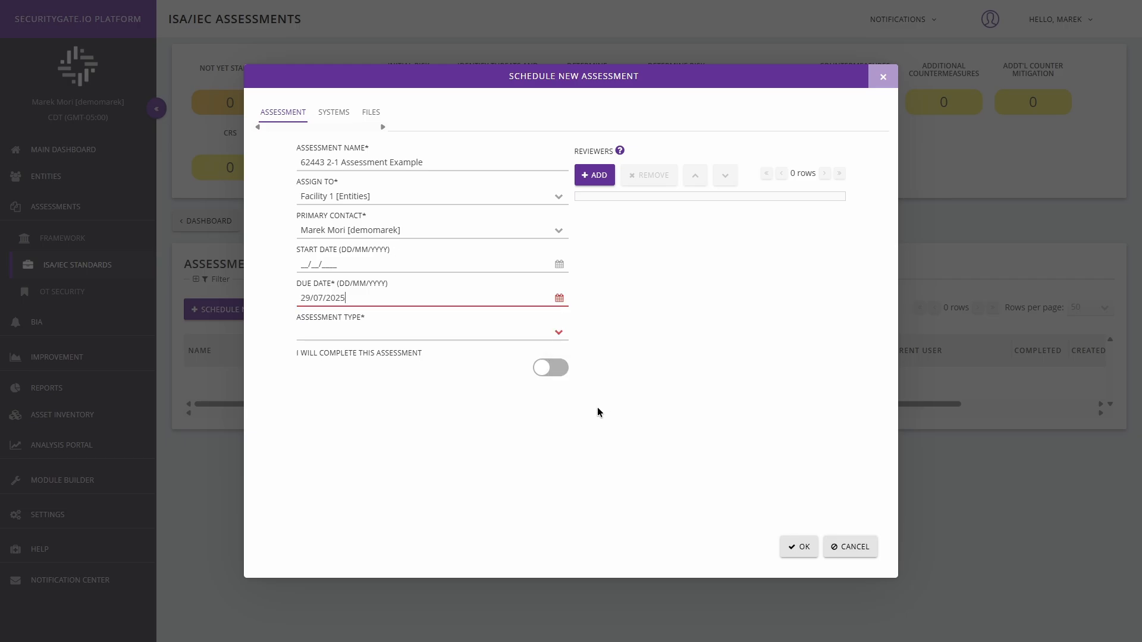
{"action": "left_click", "coordinate": [559, 334]}
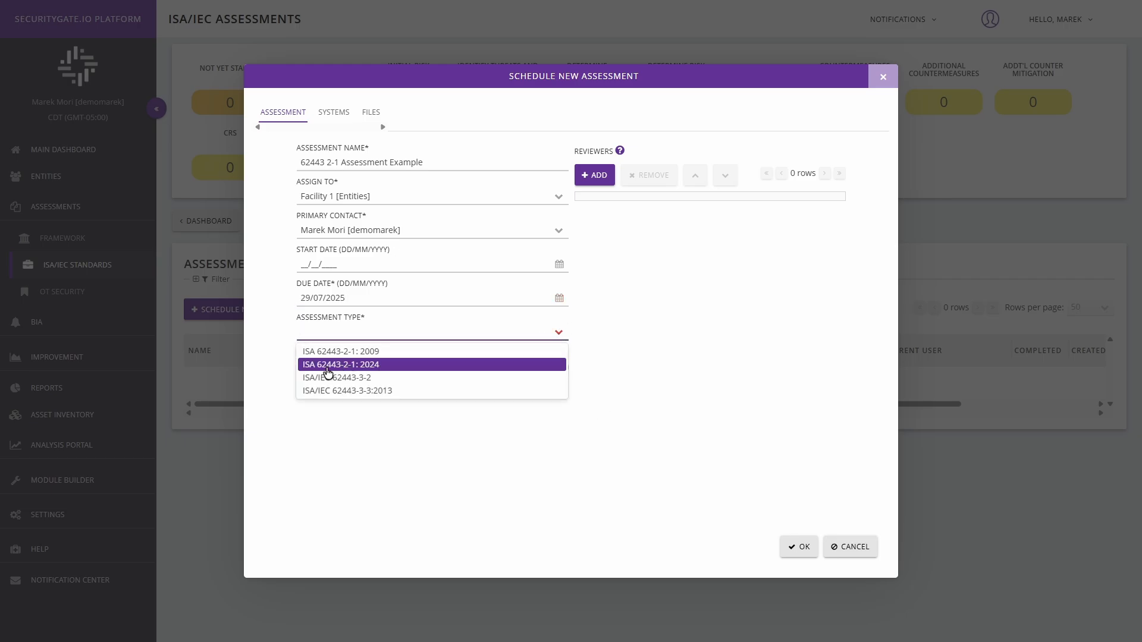
{"action": "left_click", "coordinate": [371, 367]}
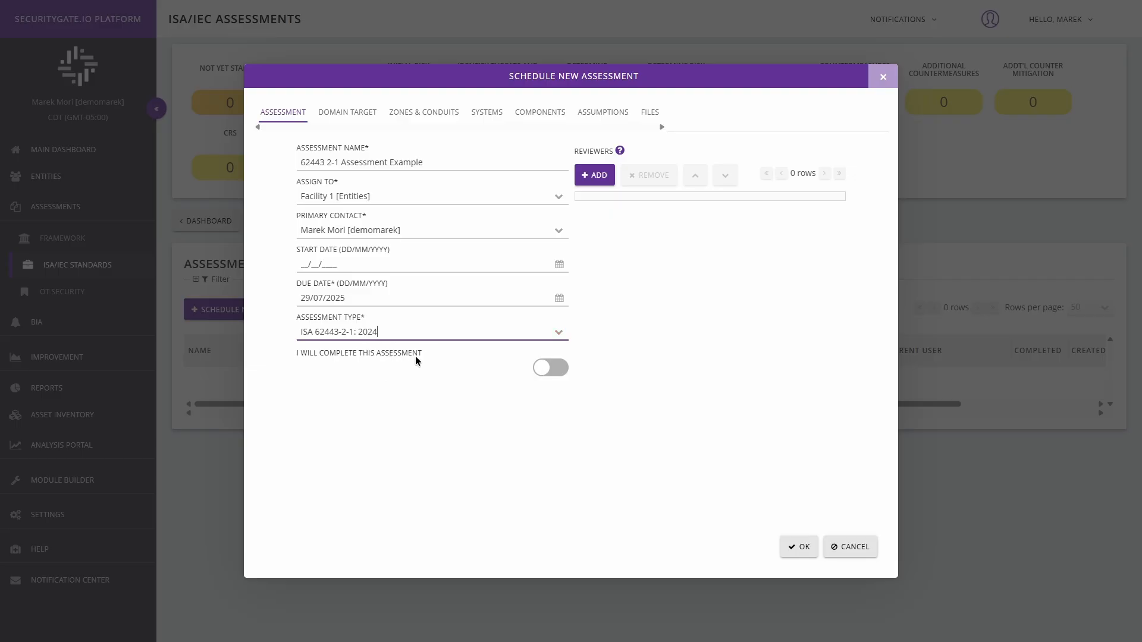
{"action": "left_click", "coordinate": [549, 369]}
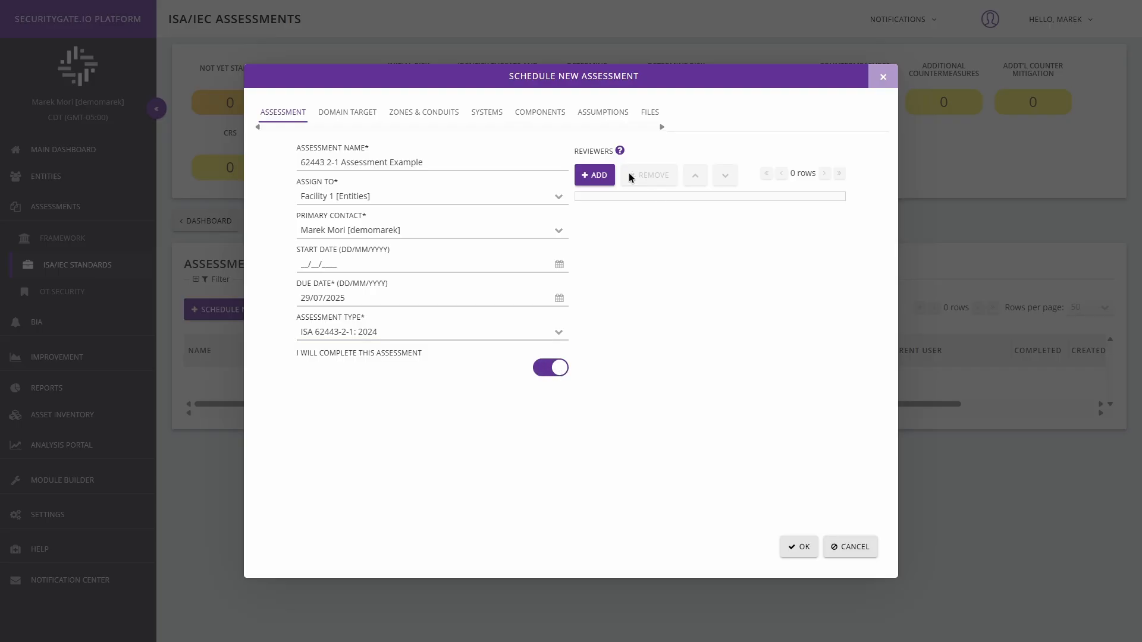
{"action": "left_click", "coordinate": [590, 174]}
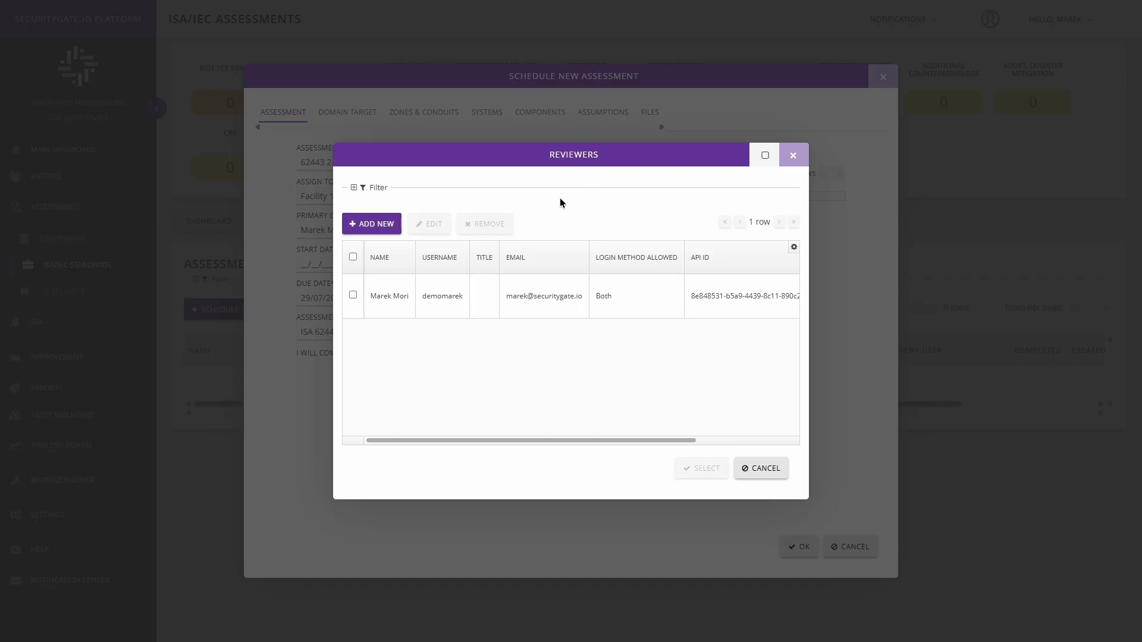
{"action": "left_click", "coordinate": [354, 296]}
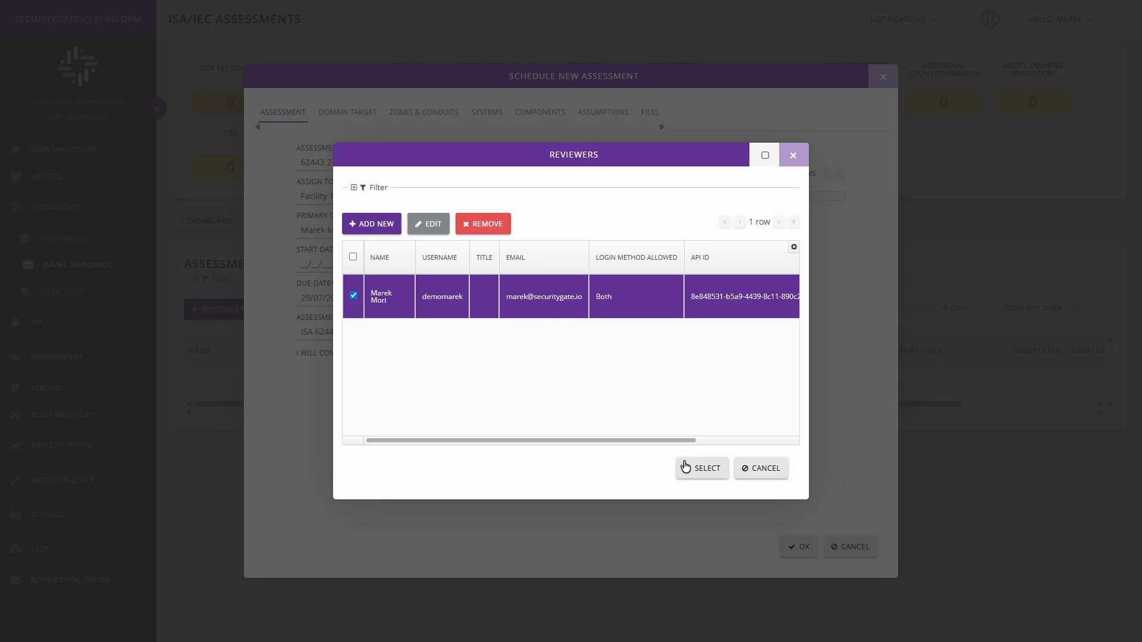
{"action": "left_click", "coordinate": [701, 473]}
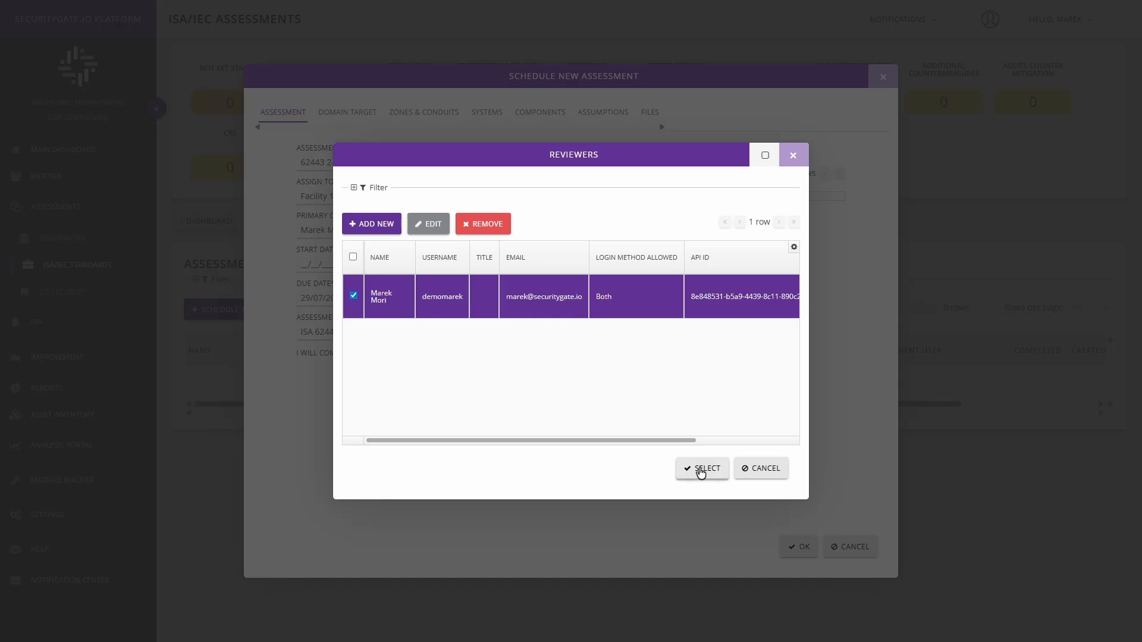
{"action": "left_click", "coordinate": [394, 297]}
{"action": "left_click", "coordinate": [762, 469]}
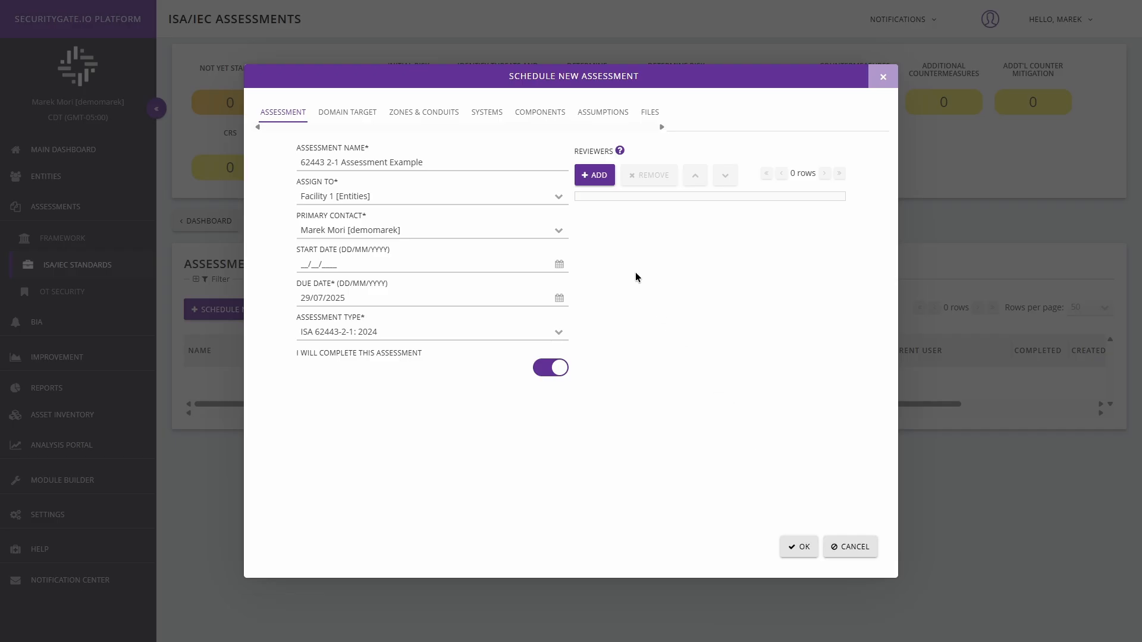
Set the assessment's overall domain target to 4 for all domains
{"action": "left_click", "coordinate": [344, 119]}
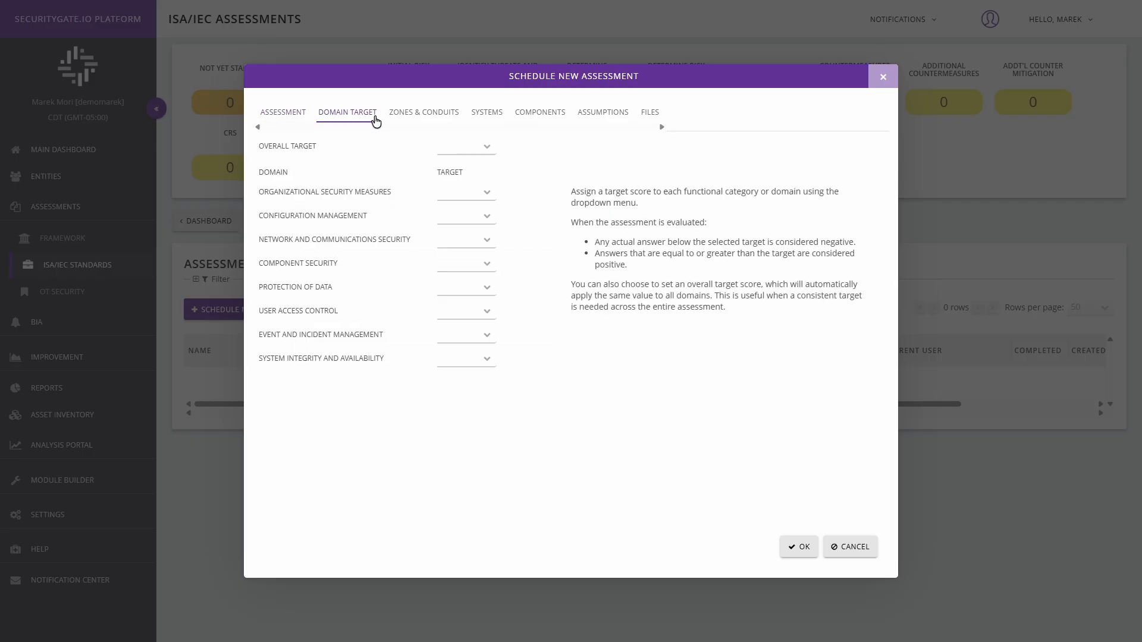
{"action": "left_click", "coordinate": [487, 149]}
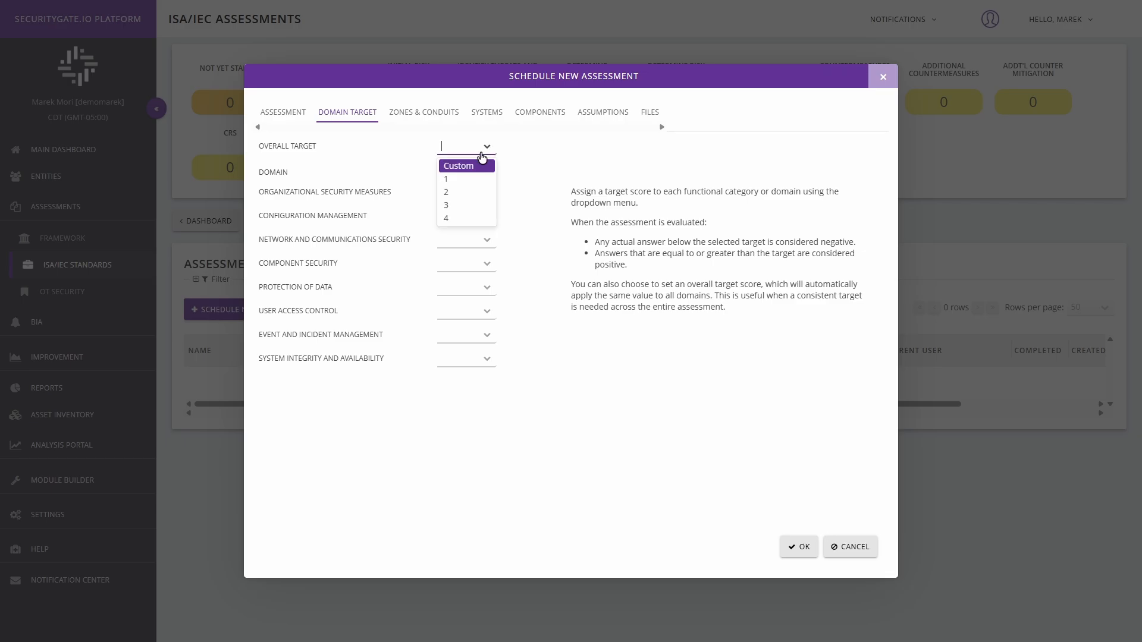
{"action": "left_click", "coordinate": [453, 220]}
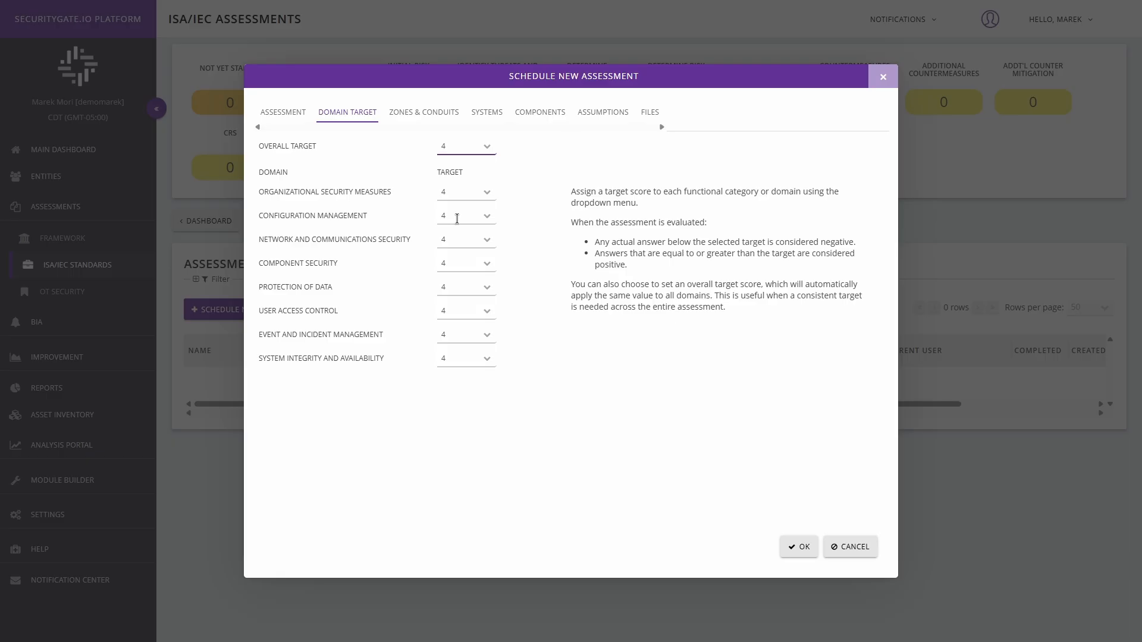
Try a target of 3 for Organizational Security Measures and Component Security, and restore the overall target to 4
{"action": "left_click", "coordinate": [486, 192]}
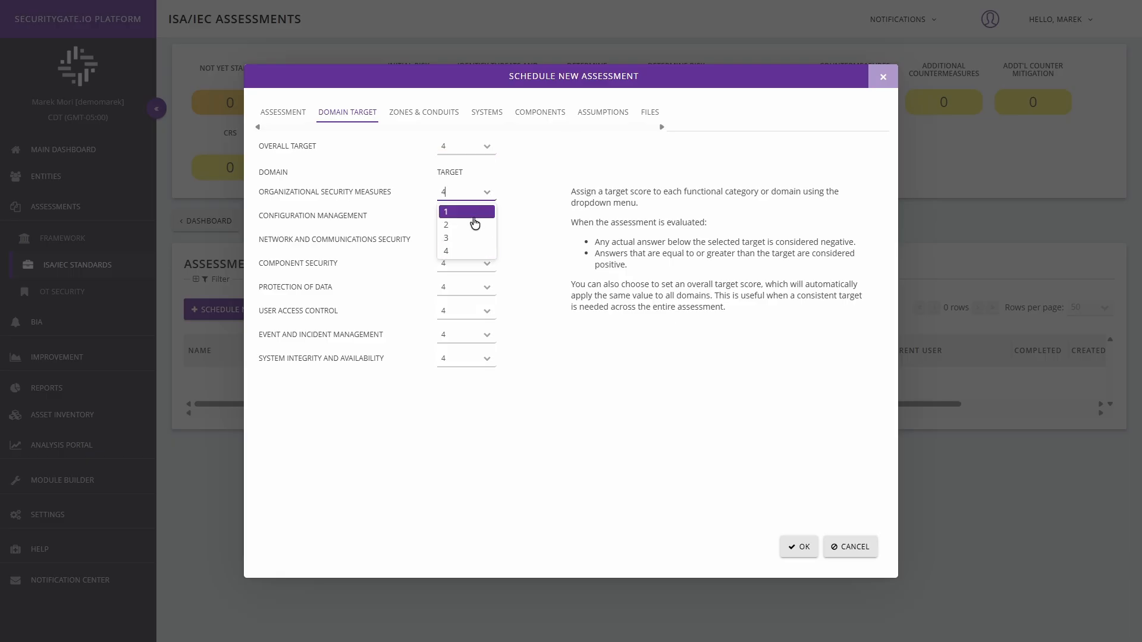
{"action": "left_click", "coordinate": [464, 239]}
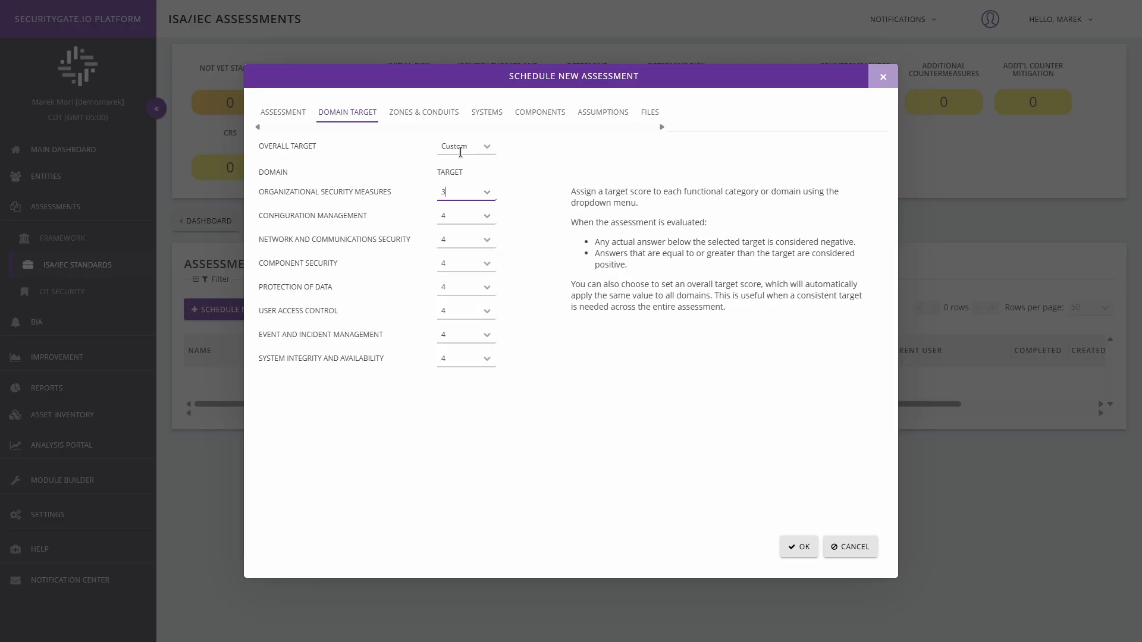
{"action": "left_click", "coordinate": [485, 263]}
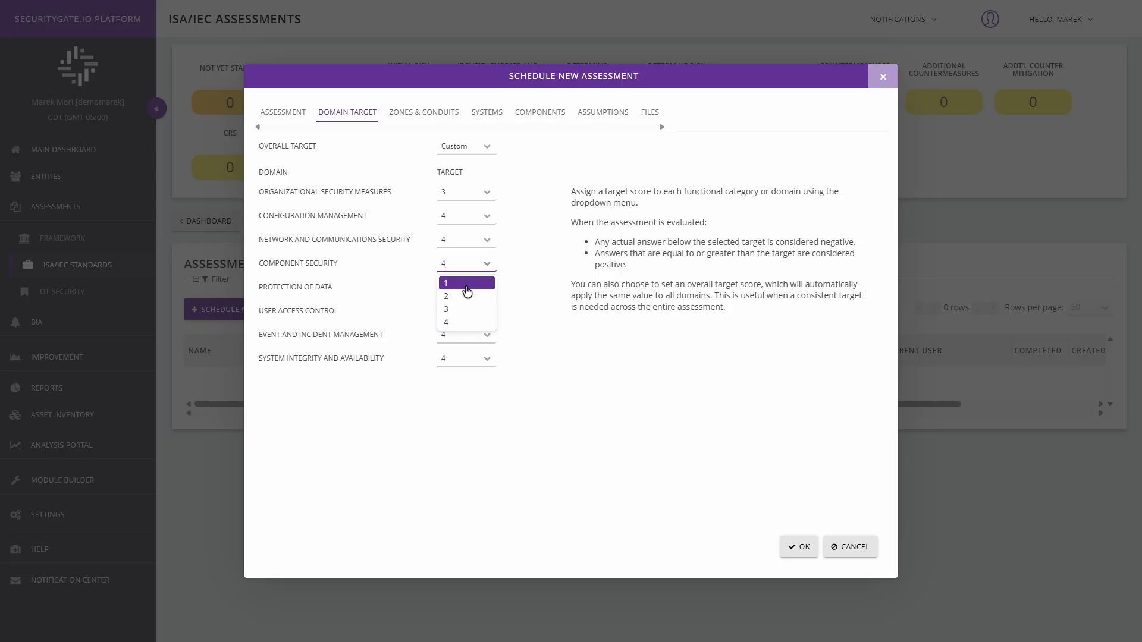
{"action": "left_click", "coordinate": [450, 310]}
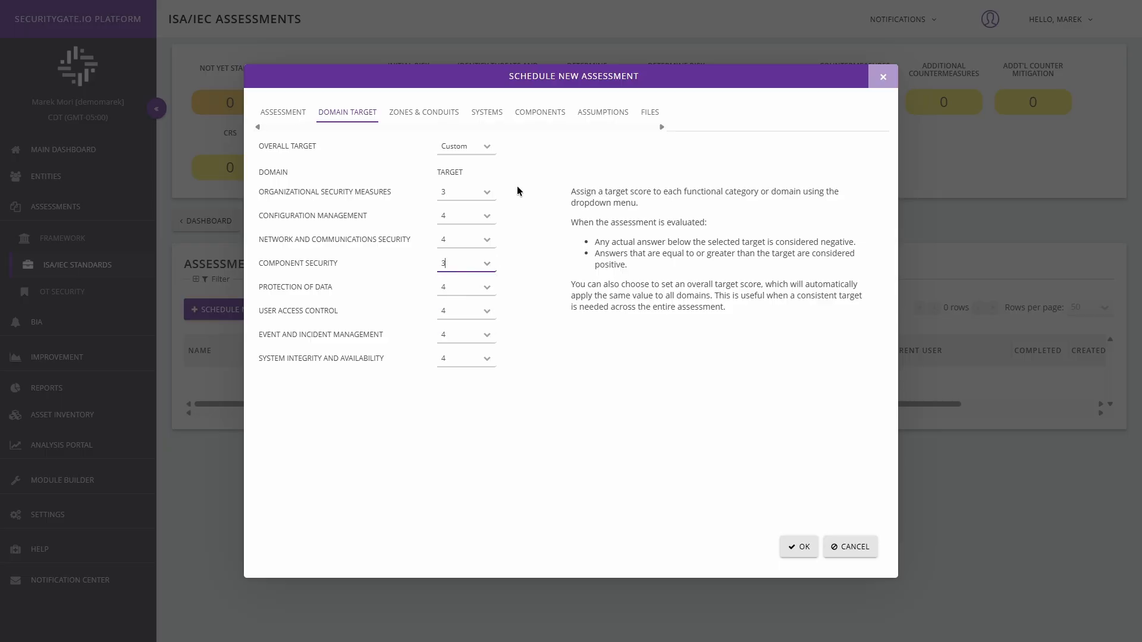
{"action": "left_click", "coordinate": [485, 149]}
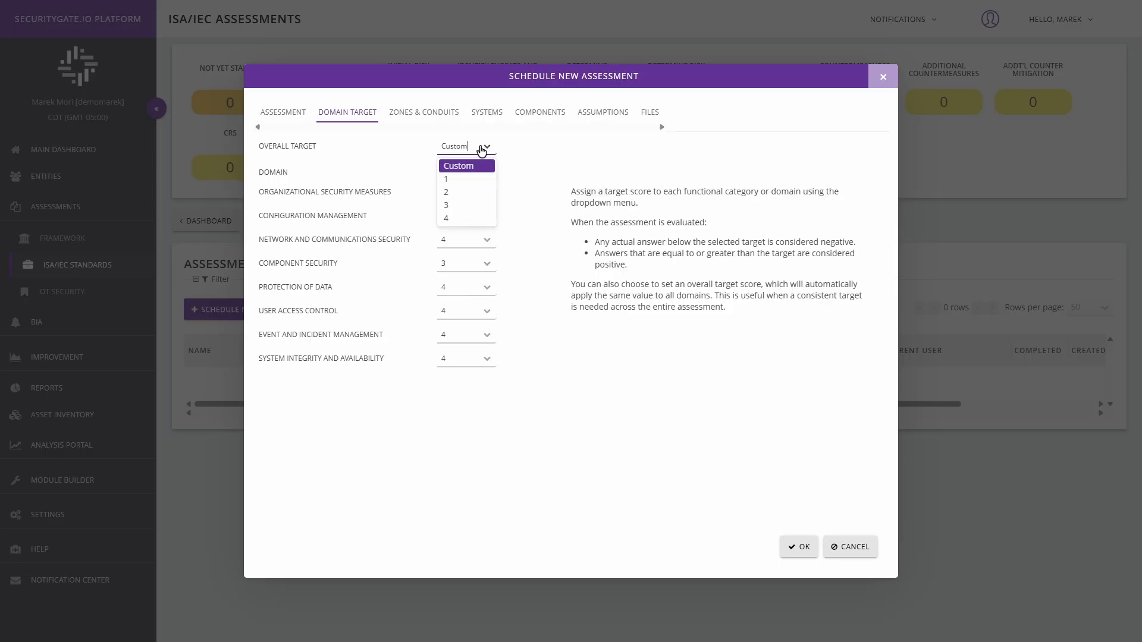
{"action": "left_click", "coordinate": [454, 219]}
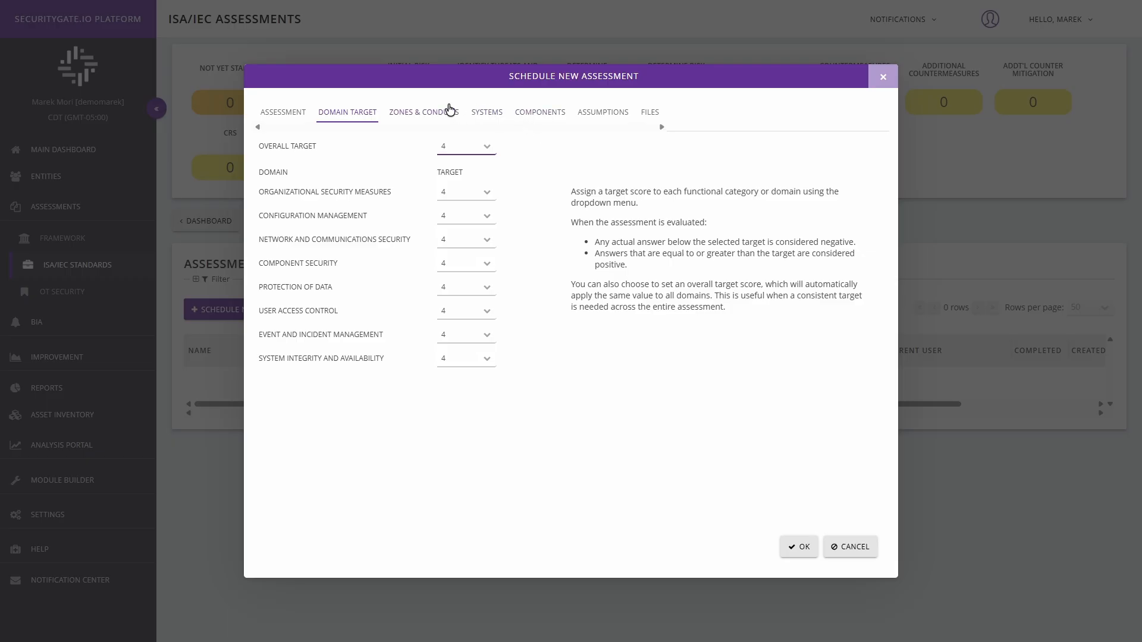
Open the selection list of existing zones and conduits for the assessment
{"action": "left_click", "coordinate": [414, 116]}
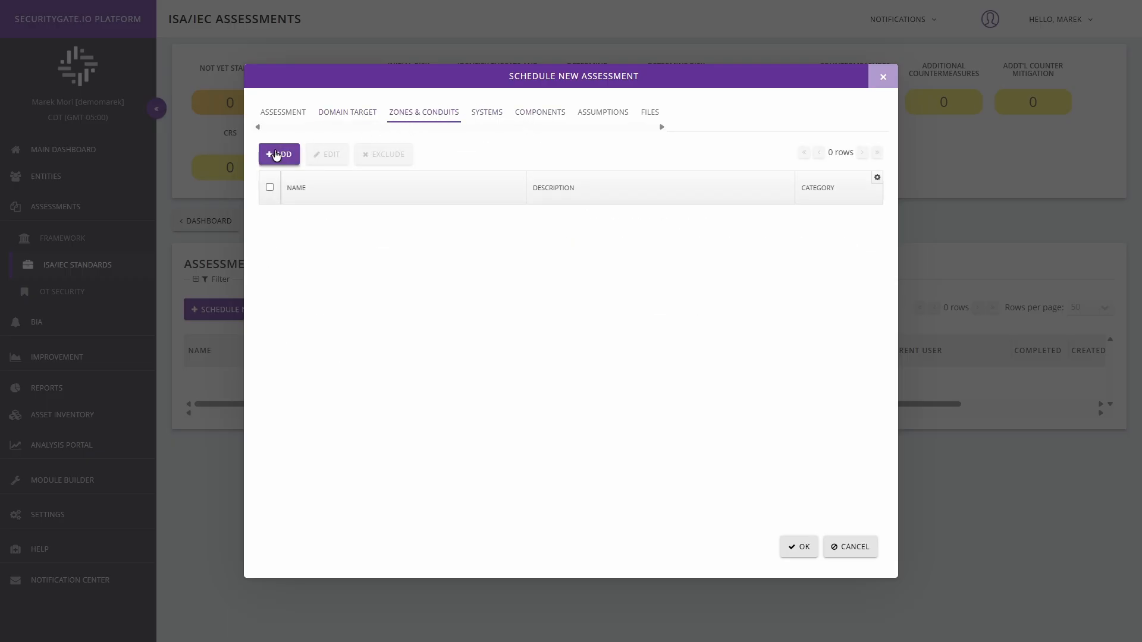
{"action": "left_click", "coordinate": [282, 157]}
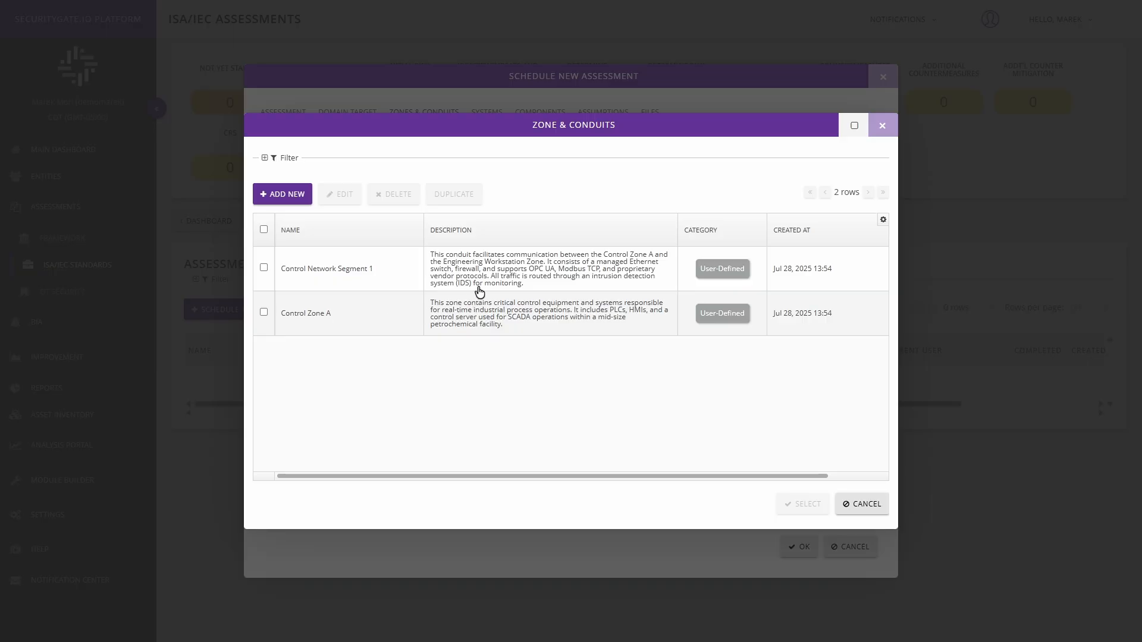
{"action": "left_click", "coordinate": [297, 194]}
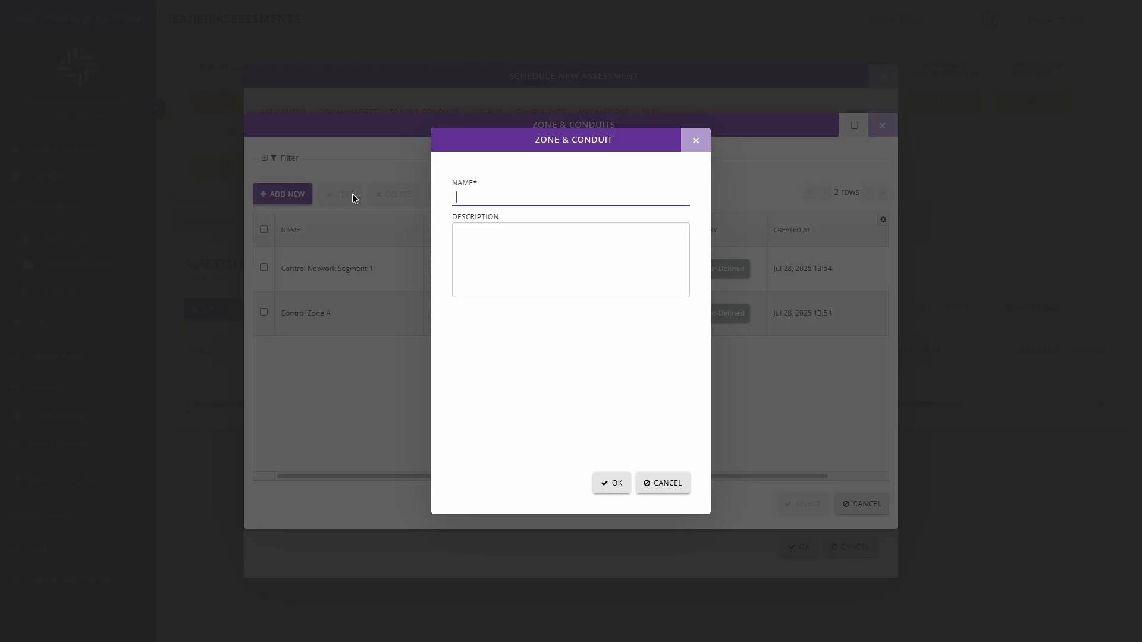
{"action": "left_click", "coordinate": [464, 243]}
{"action": "left_click", "coordinate": [696, 145]}
Review the name and description of the Control Network Segment 1 conduit and close its details without saving
{"action": "left_click", "coordinate": [302, 262]}
{"action": "left_click", "coordinate": [339, 194]}
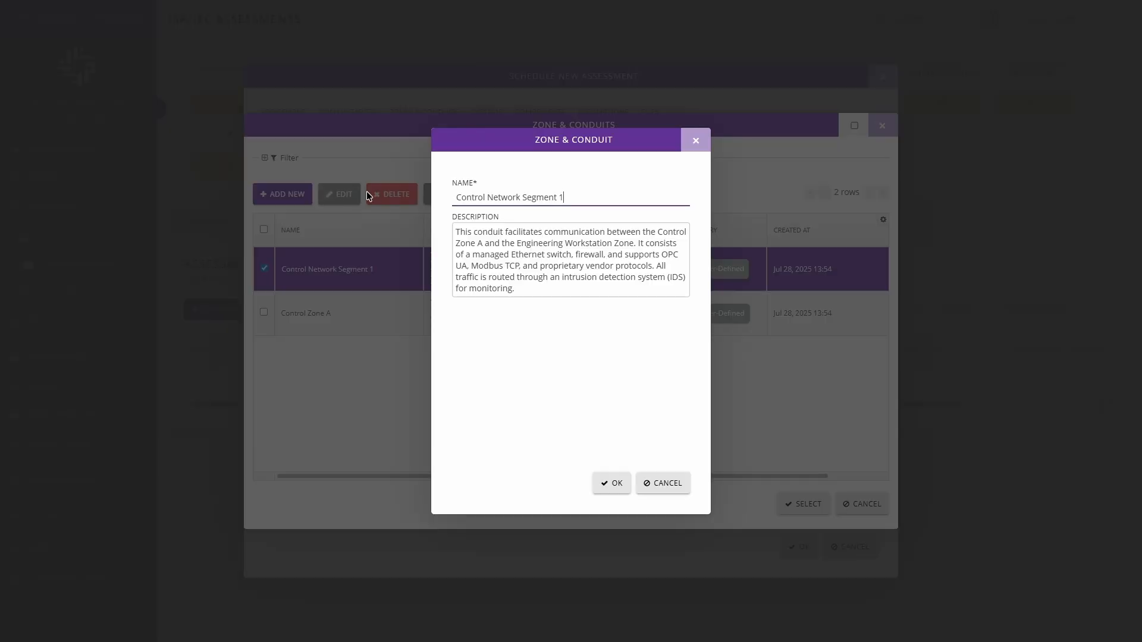
{"action": "left_click_drag", "start_coordinate": [571, 197], "coordinate": [561, 295]}
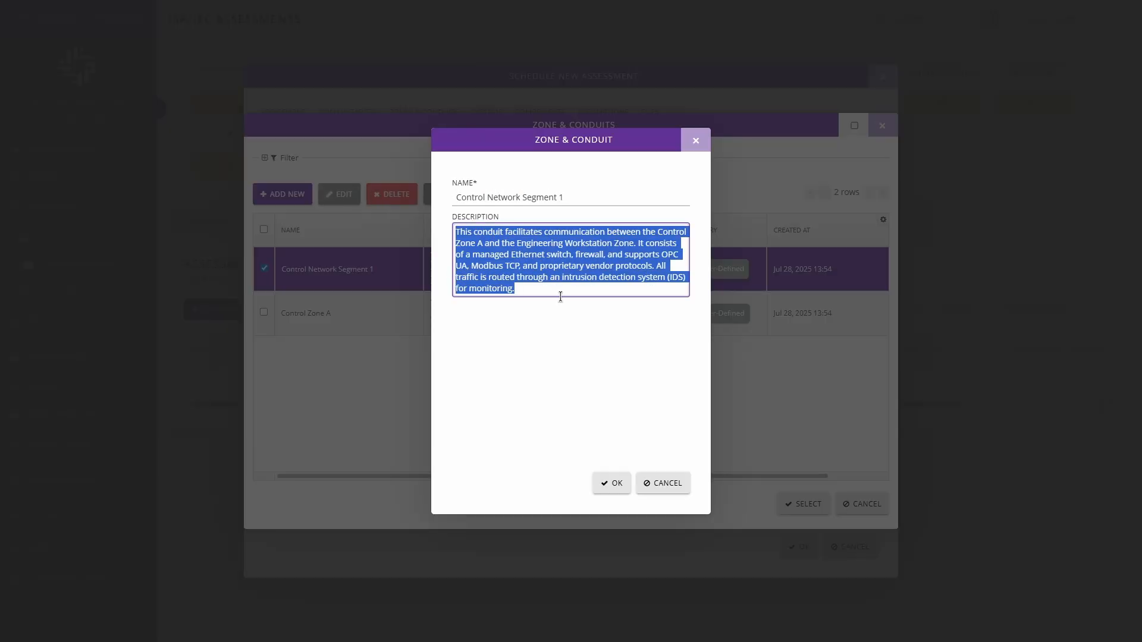
{"action": "left_click", "coordinate": [558, 292]}
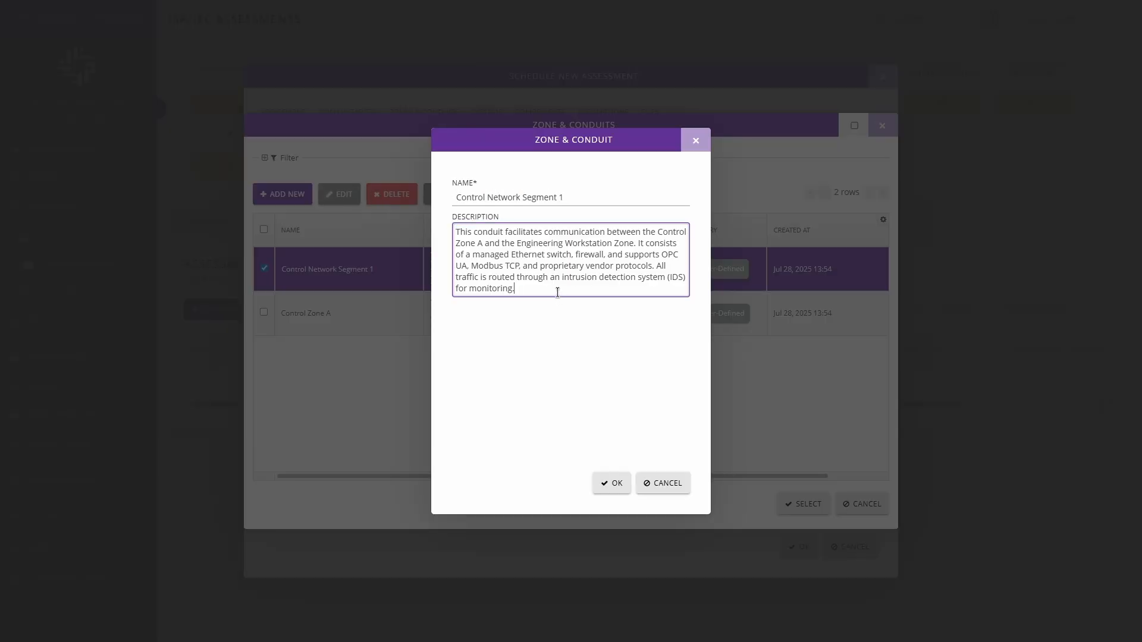
{"action": "left_click", "coordinate": [662, 485]}
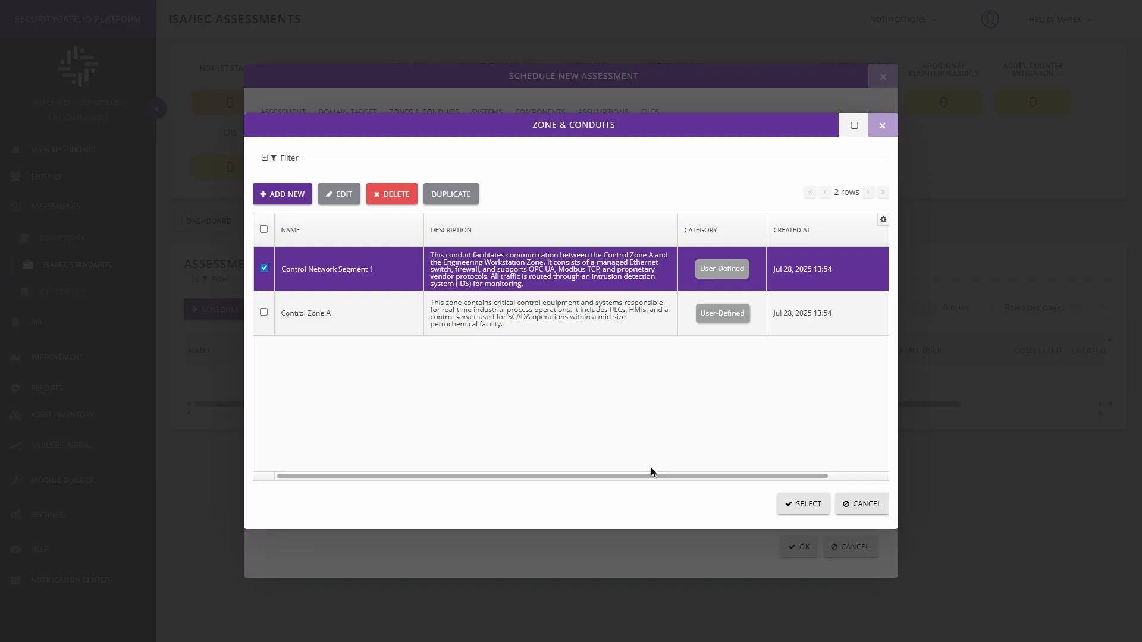
Add Control Network Segment 1 and Control Zone A to the assessment's zones and conduits
{"action": "left_click", "coordinate": [264, 269]}
{"action": "left_click", "coordinate": [264, 269]}
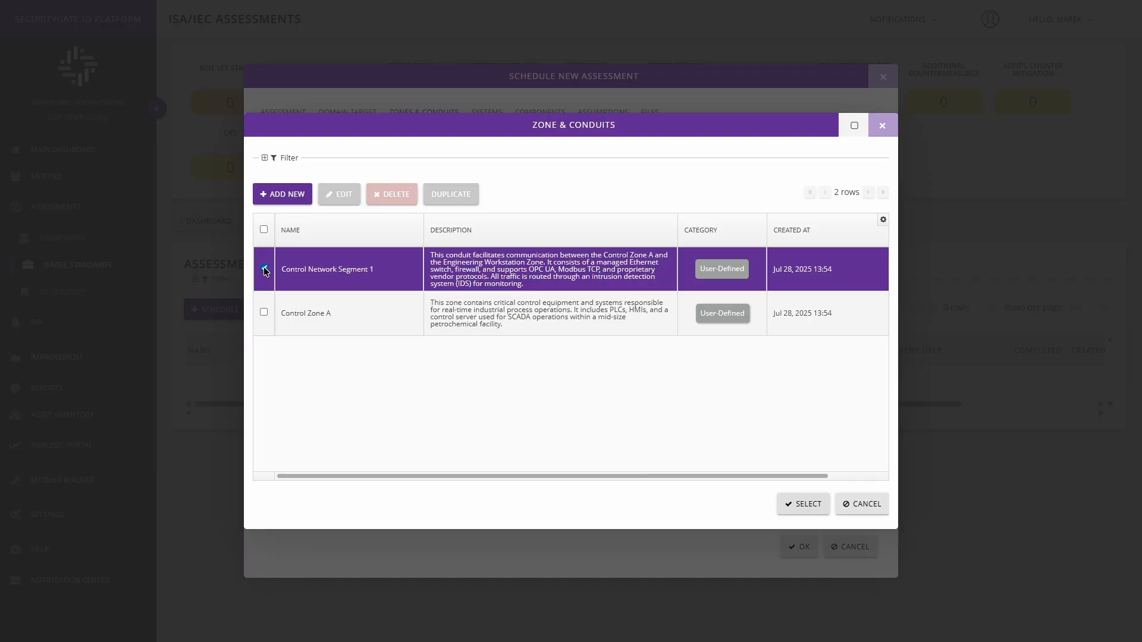
{"action": "left_click", "coordinate": [264, 312]}
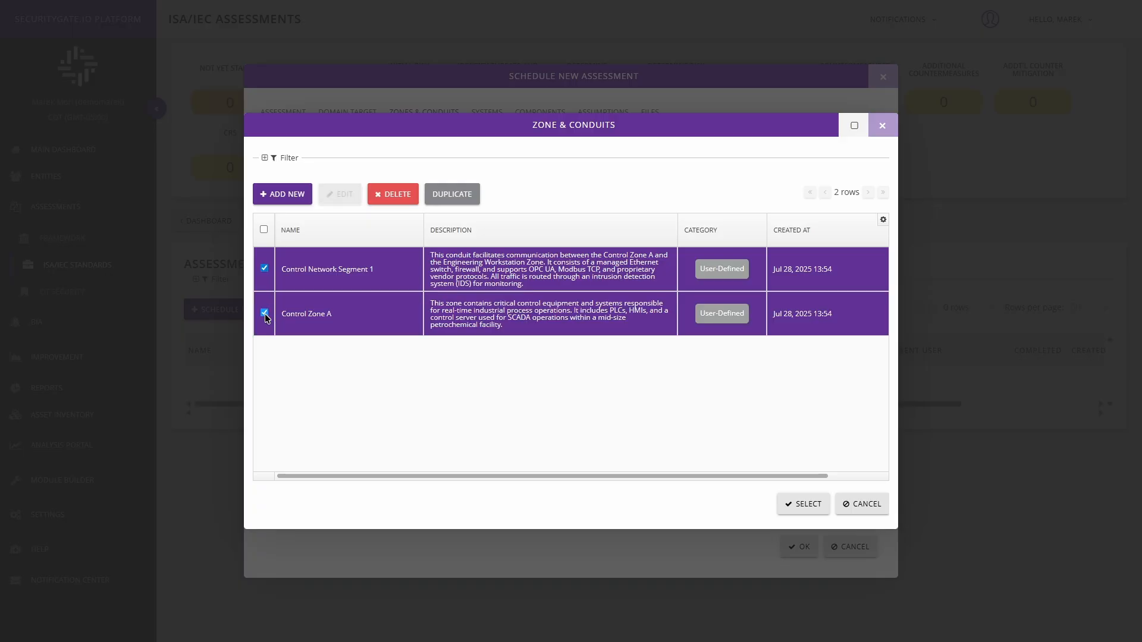
{"action": "left_click", "coordinate": [804, 505]}
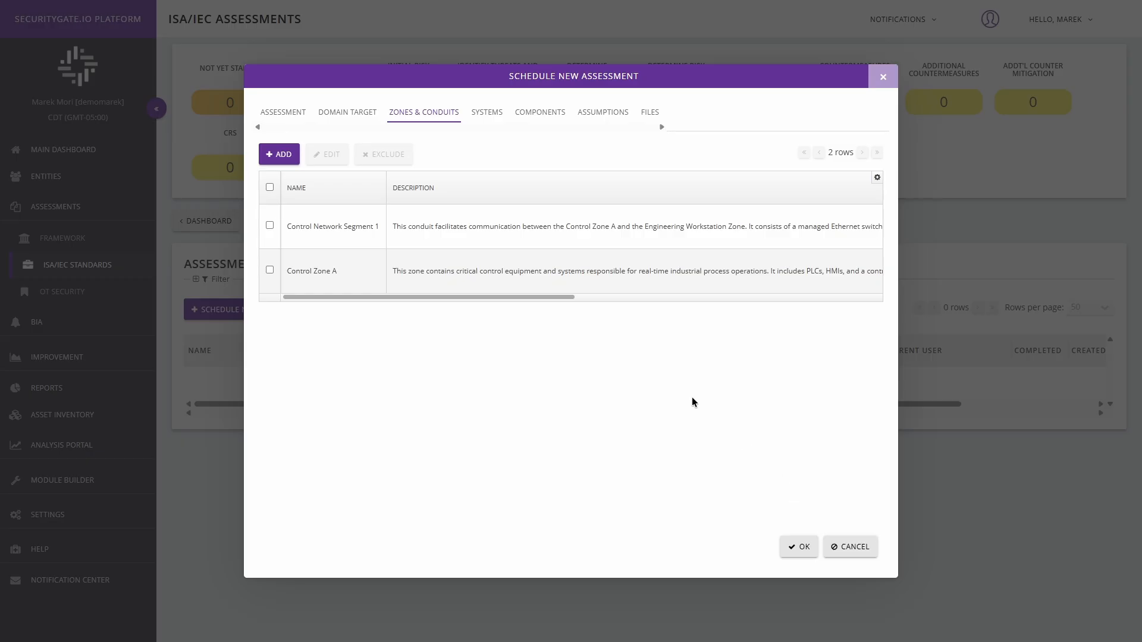
Open the selection list of existing systems under consideration for the assessment
{"action": "left_click", "coordinate": [486, 117]}
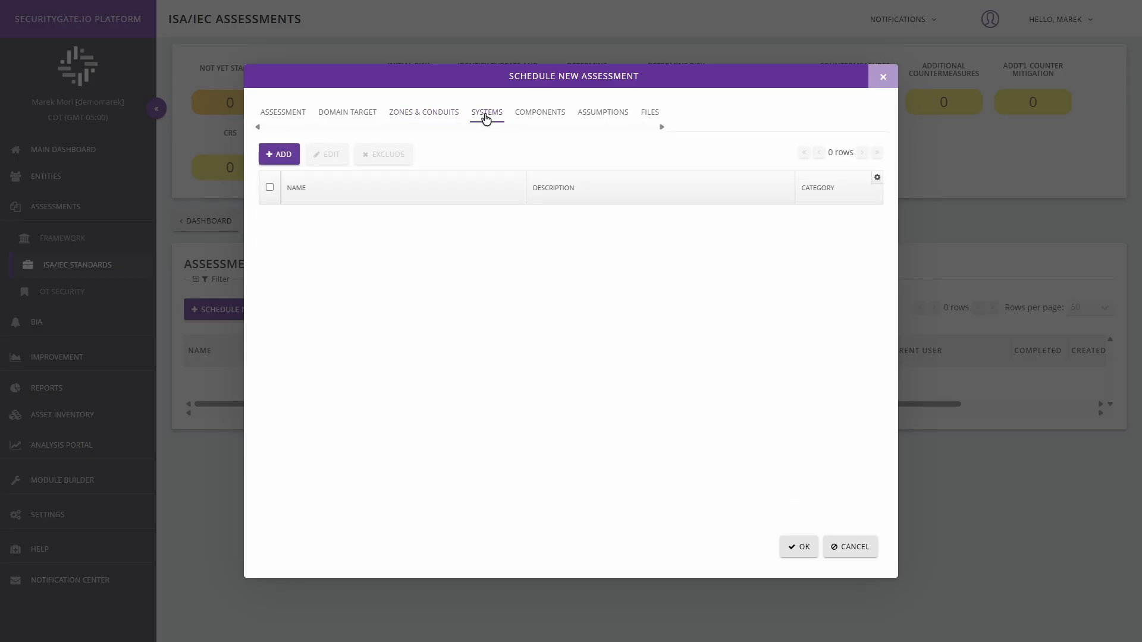
{"action": "left_click", "coordinate": [274, 156]}
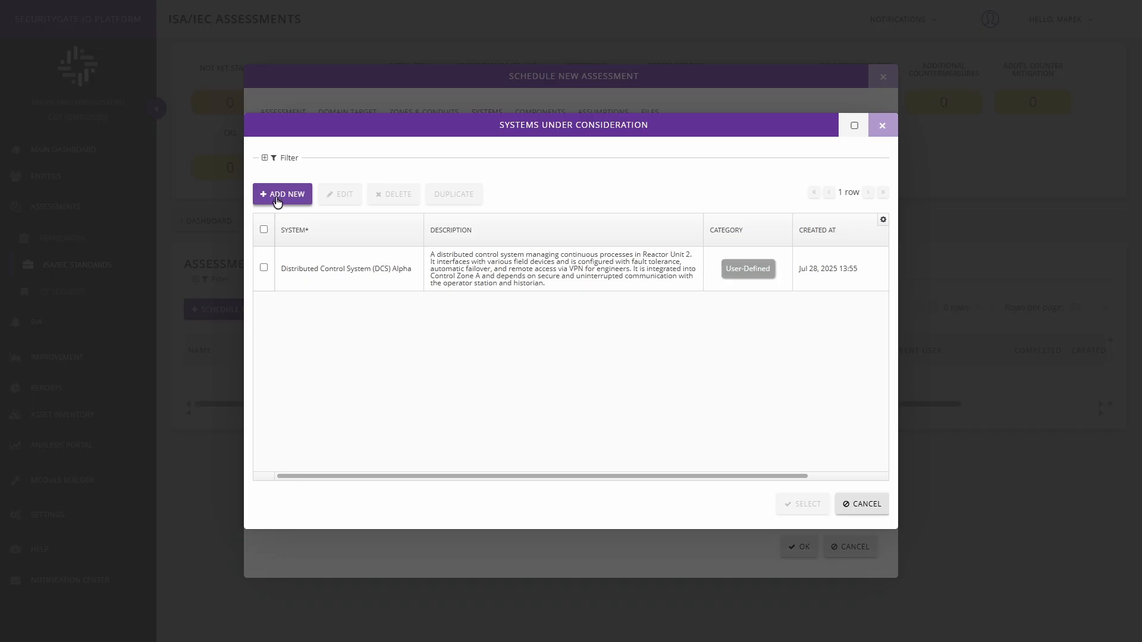
{"action": "left_click", "coordinate": [278, 199]}
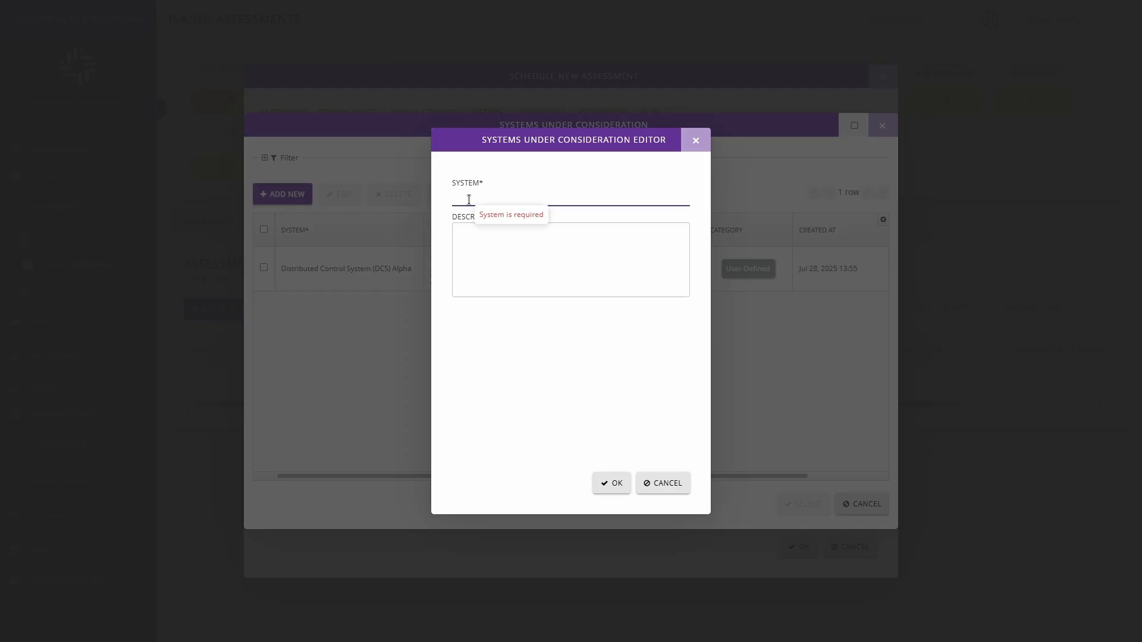
{"action": "left_click", "coordinate": [464, 240]}
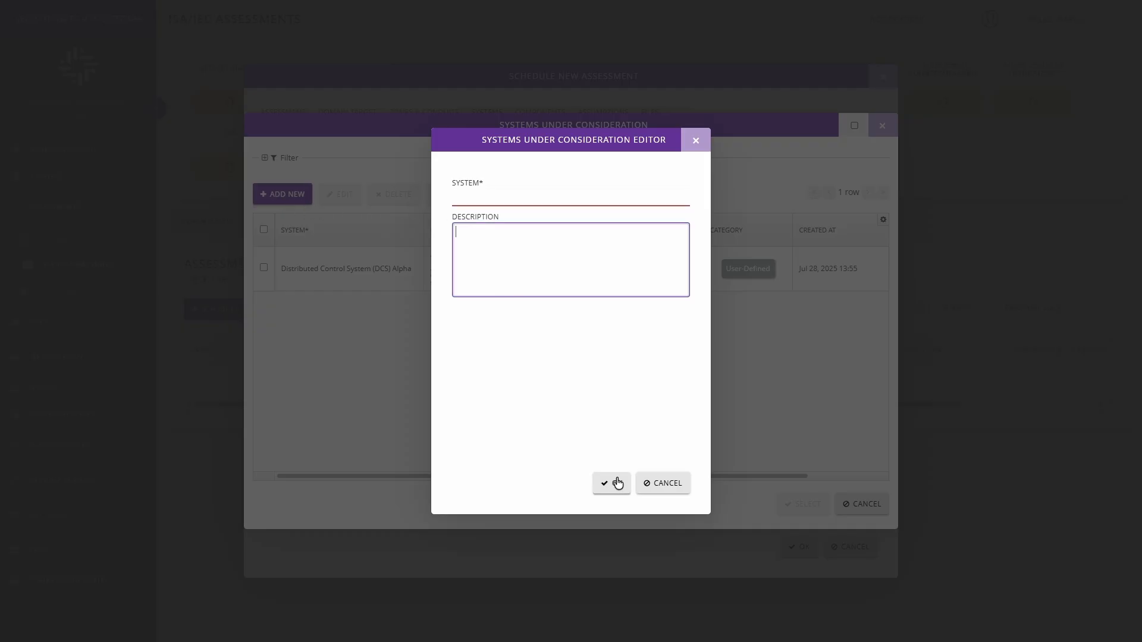
{"action": "left_click", "coordinate": [653, 483]}
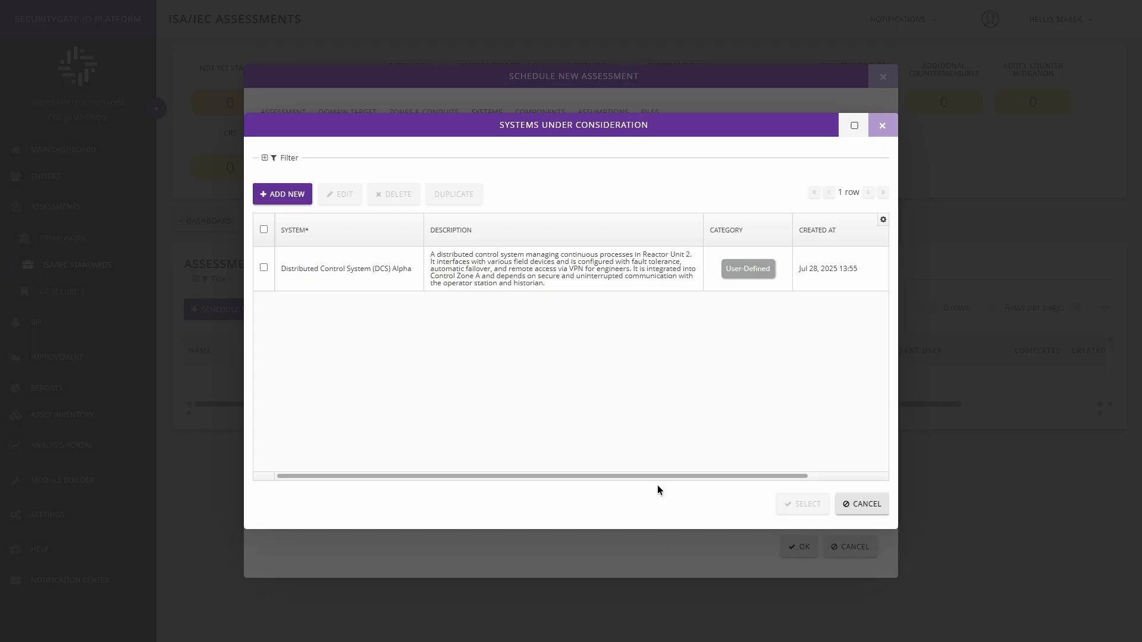
Review the name and description of Distributed Control System (DCS) Alpha and close its details without saving
{"action": "left_click", "coordinate": [263, 268]}
{"action": "left_click", "coordinate": [343, 195]}
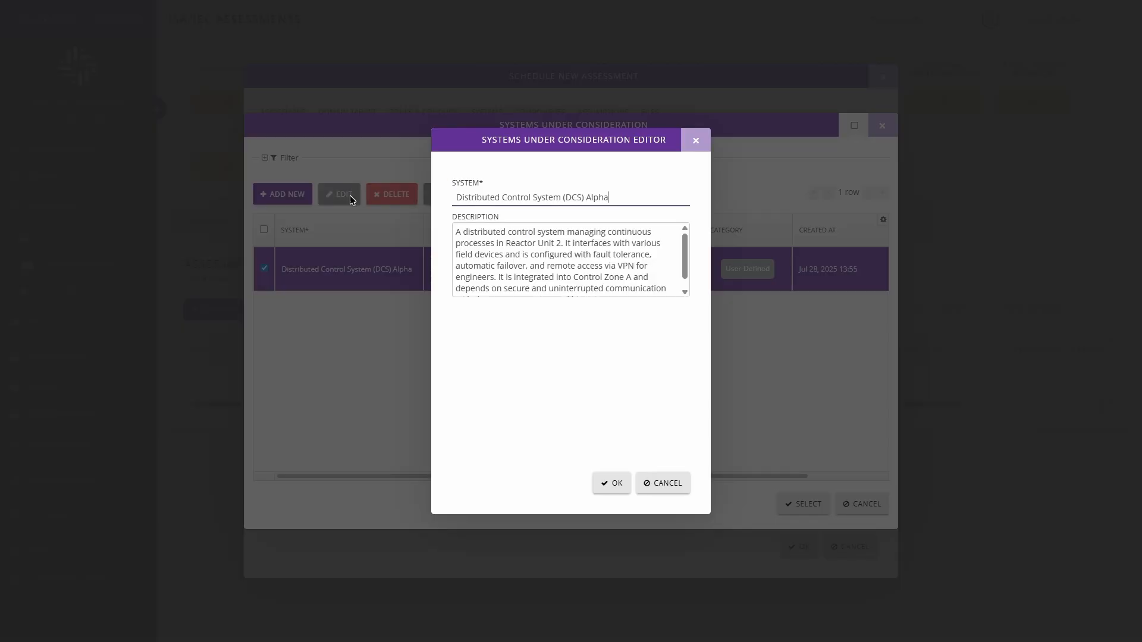
{"action": "left_click_drag", "start_coordinate": [456, 197], "coordinate": [636, 206]}
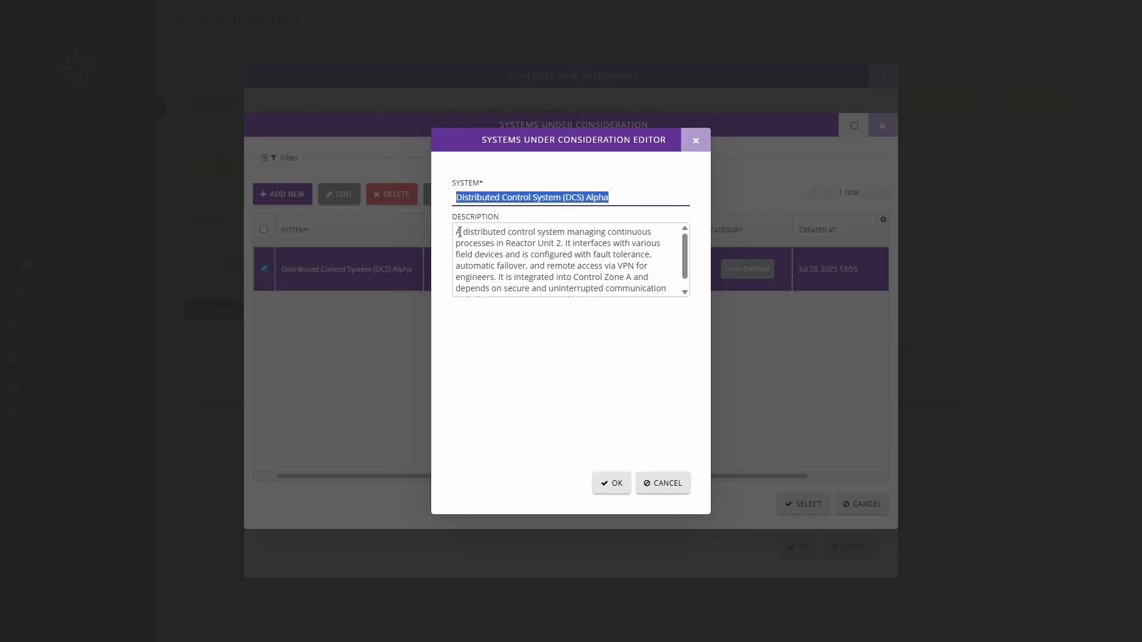
{"action": "left_click_drag", "start_coordinate": [459, 231], "coordinate": [704, 337]}
{"action": "left_click", "coordinate": [663, 485]}
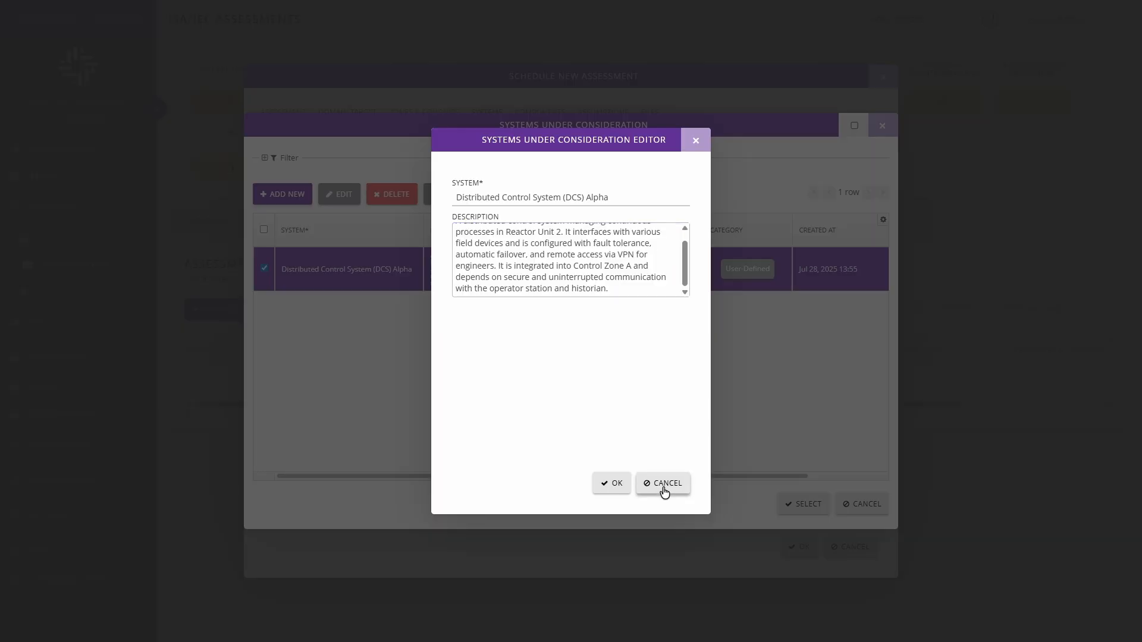
Add Distributed Control System (DCS) Alpha to the assessment's systems
{"action": "left_click", "coordinate": [263, 268]}
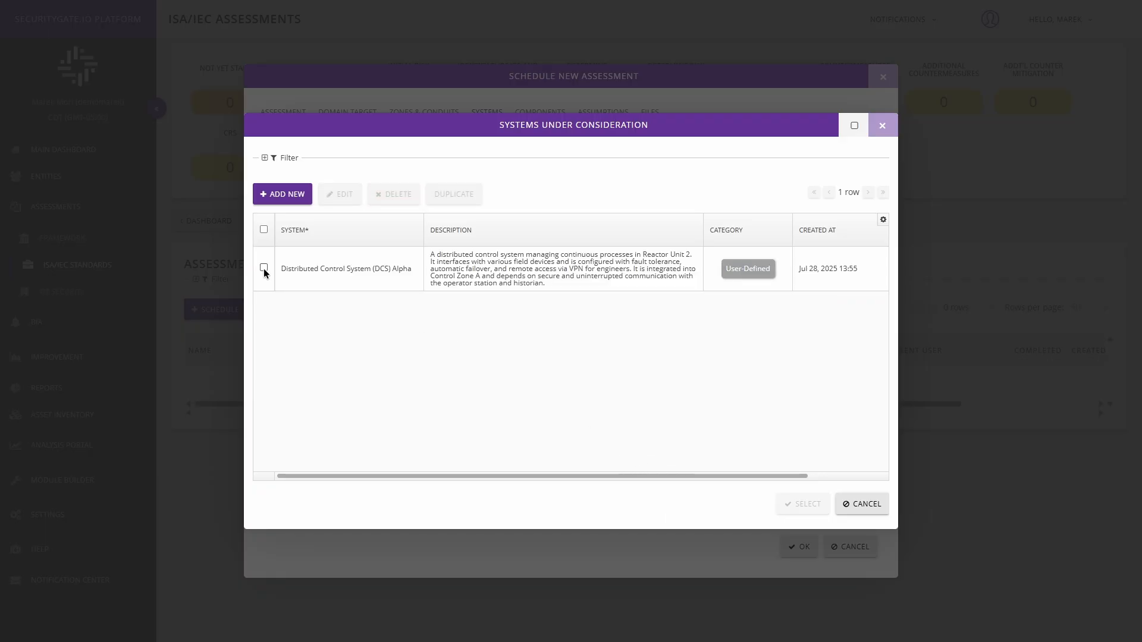
{"action": "left_click", "coordinate": [263, 269]}
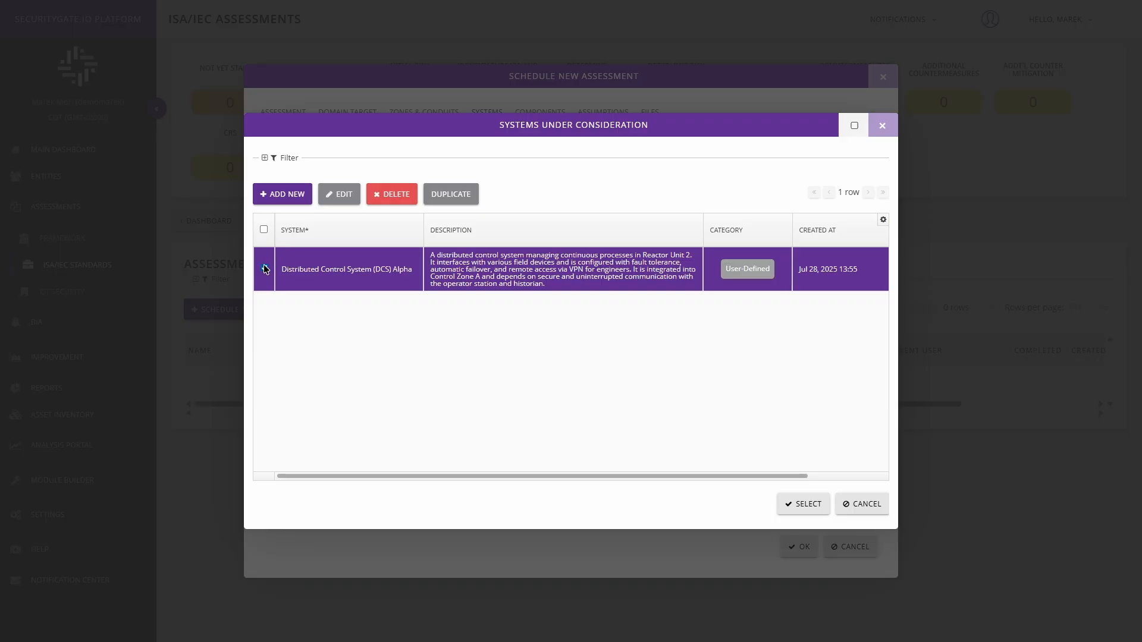
{"action": "left_click", "coordinate": [800, 506]}
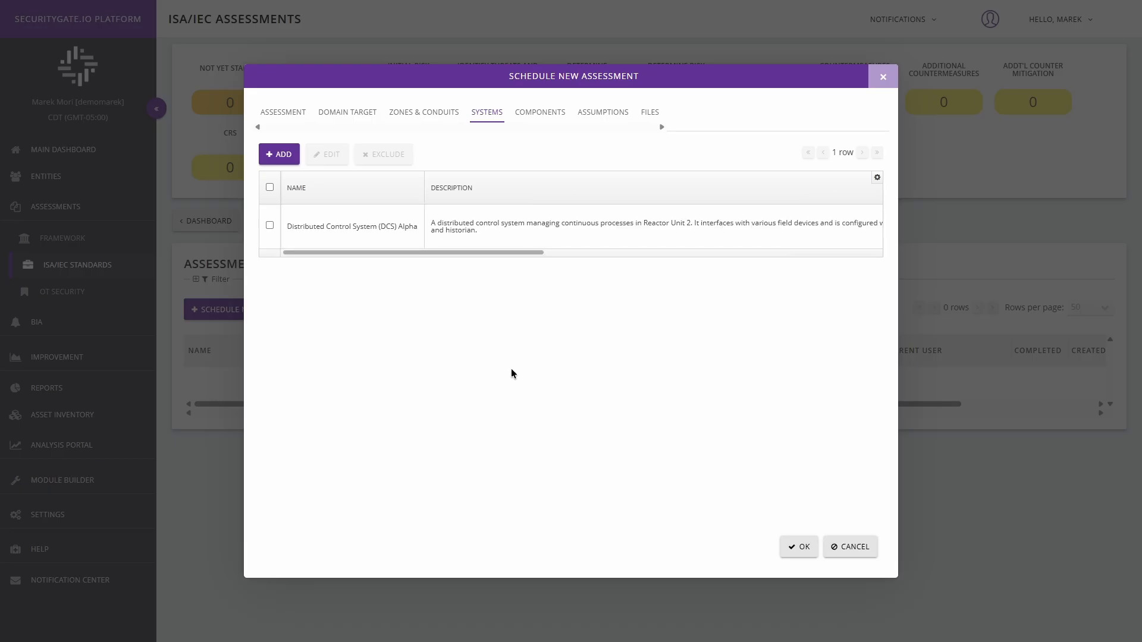
Open the selection list of existing components for the assessment
{"action": "left_click", "coordinate": [544, 116]}
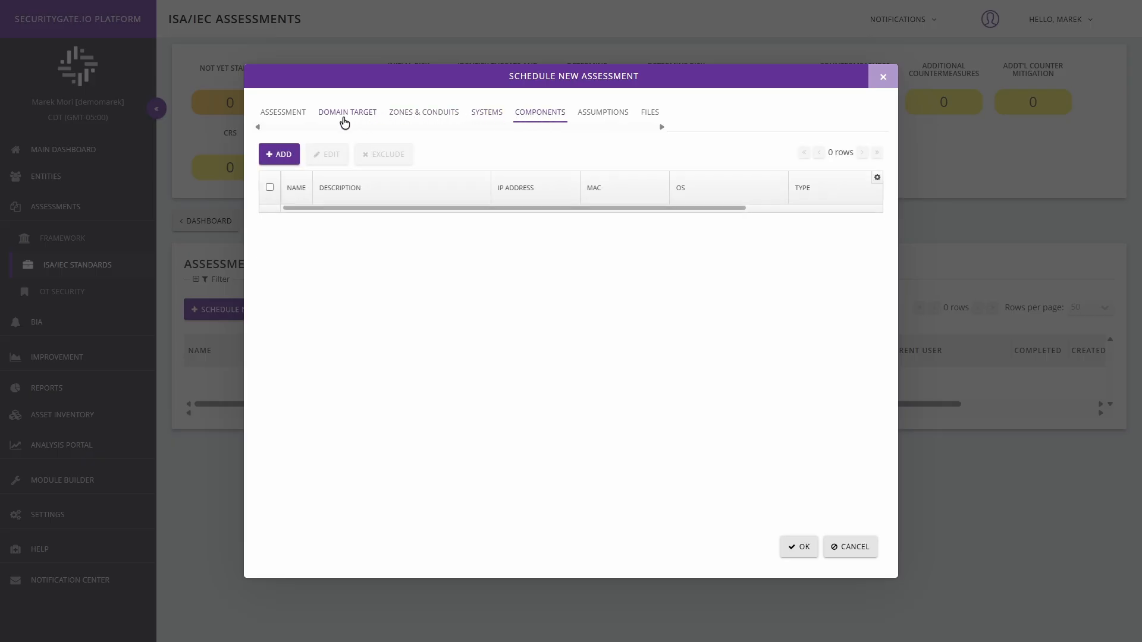
{"action": "left_click", "coordinate": [274, 155]}
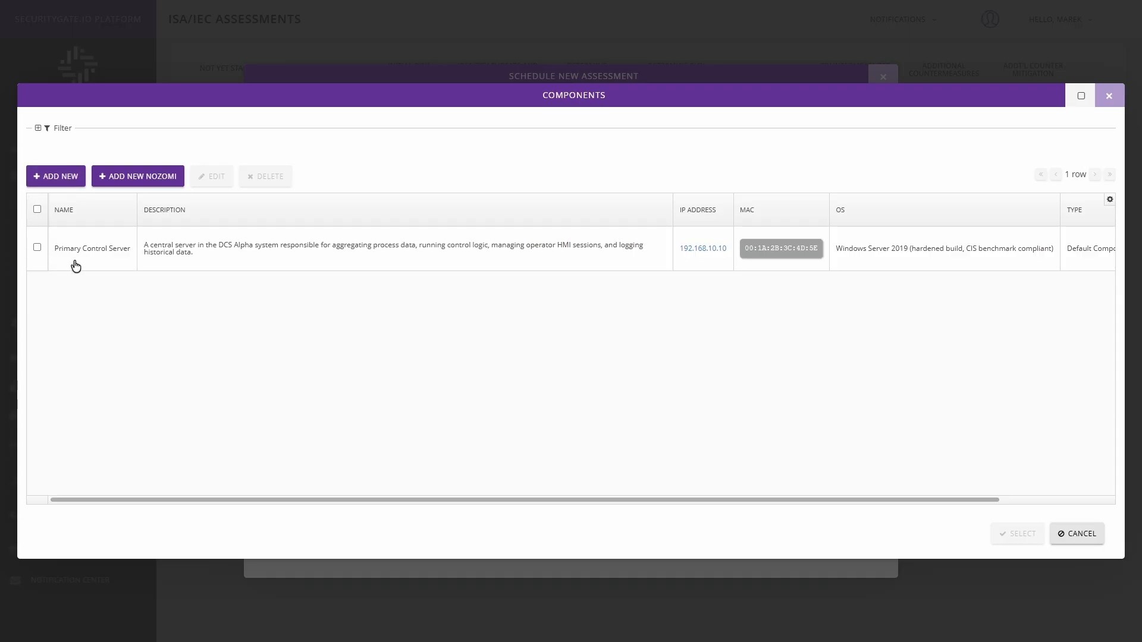
{"action": "left_click", "coordinate": [74, 178]}
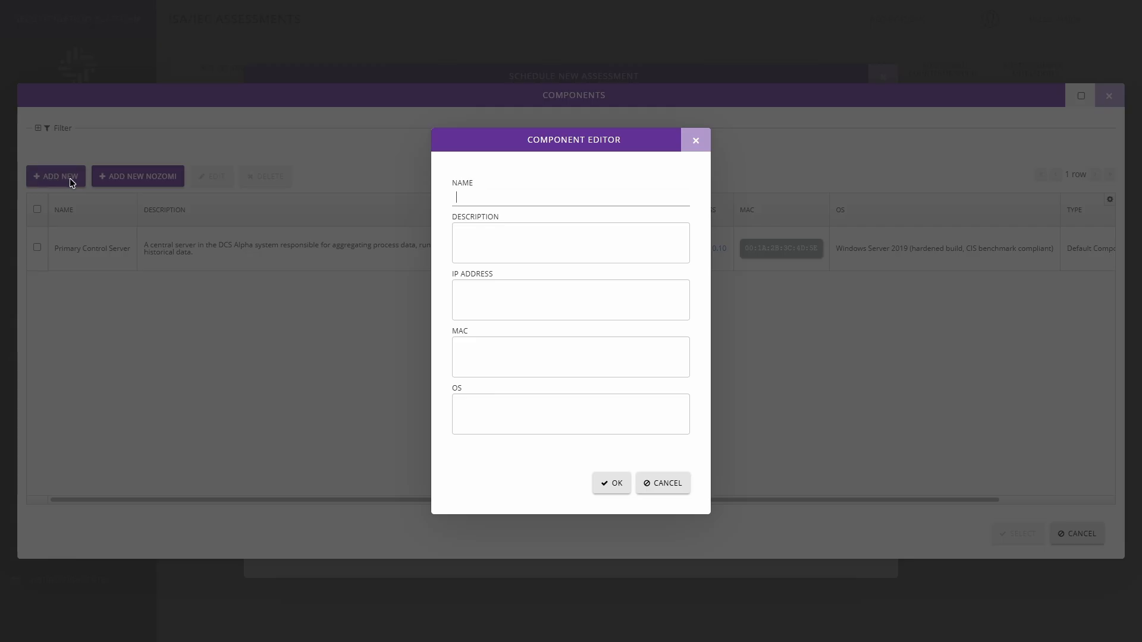
{"action": "left_click", "coordinate": [458, 237]}
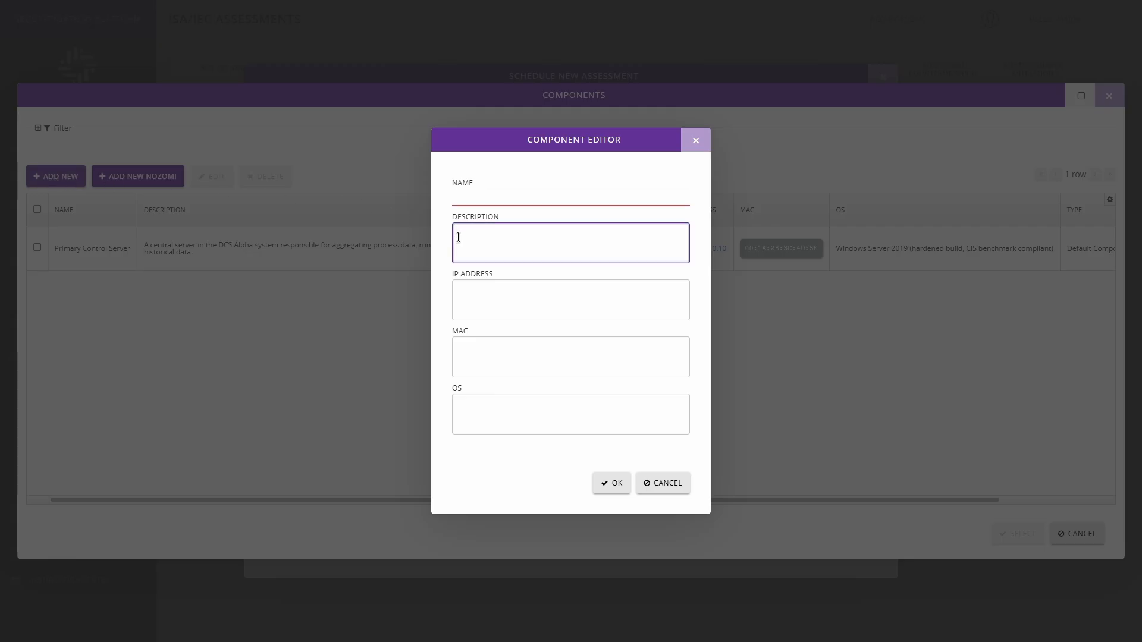
{"action": "left_click", "coordinate": [455, 296]}
{"action": "left_click", "coordinate": [458, 351]}
{"action": "left_click", "coordinate": [460, 404]}
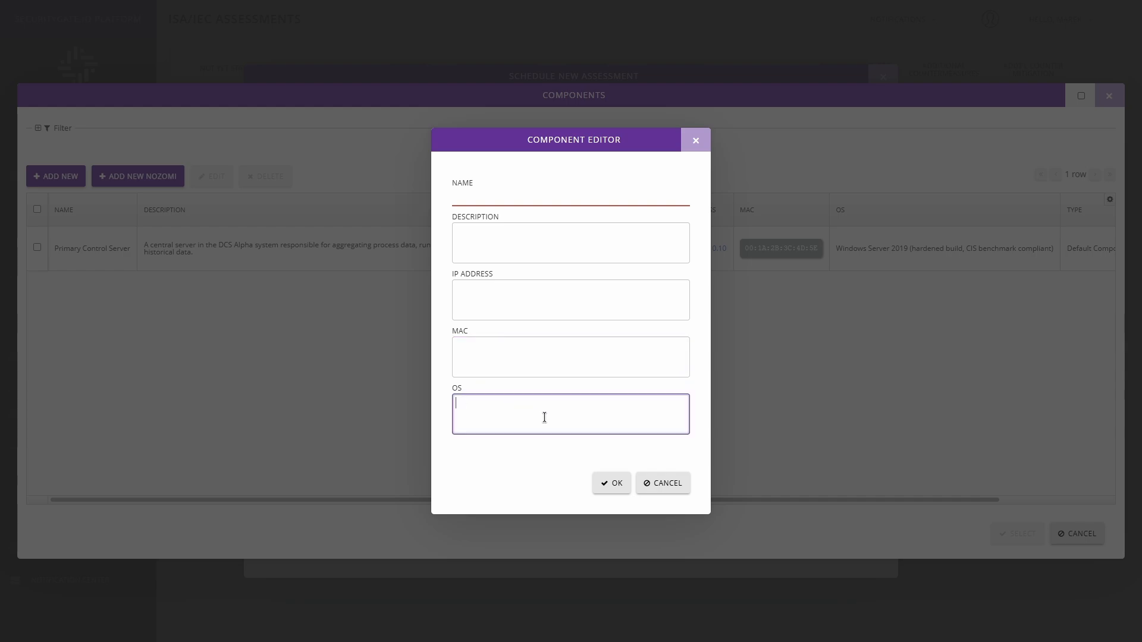
{"action": "left_click", "coordinate": [662, 482]}
{"action": "left_click", "coordinate": [583, 340]}
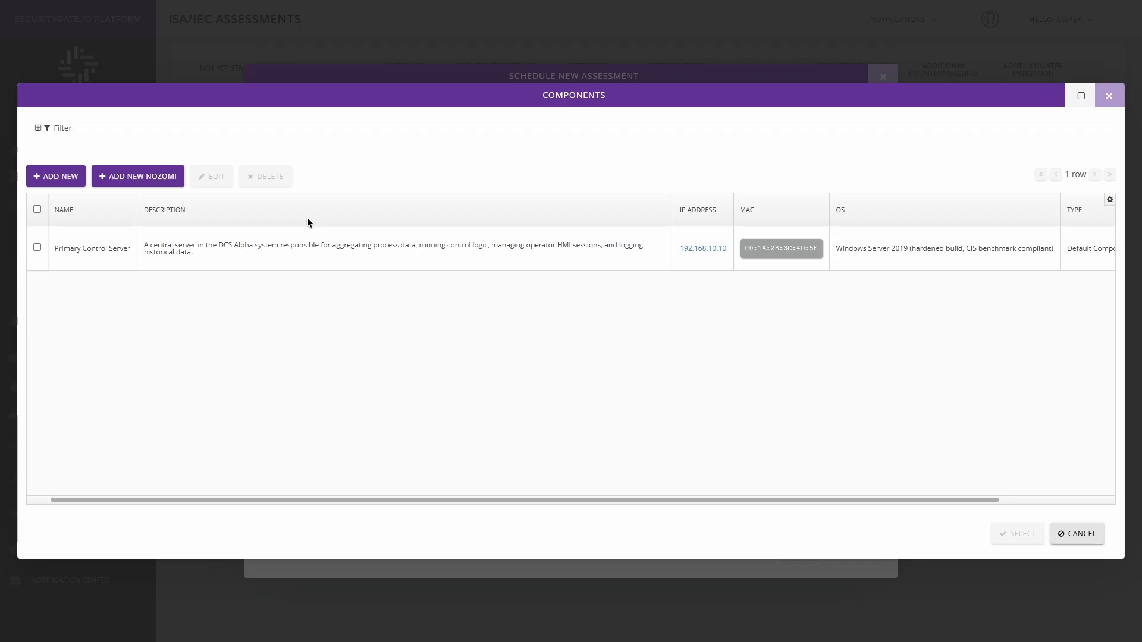
{"action": "left_click", "coordinate": [138, 180]}
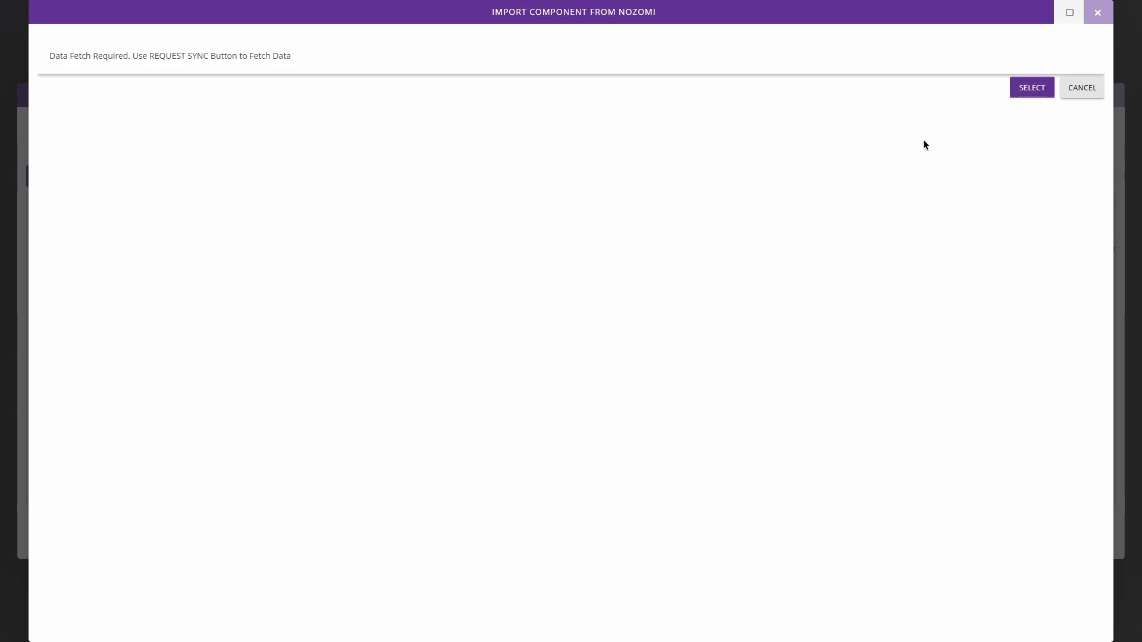
{"action": "left_click", "coordinate": [1082, 89]}
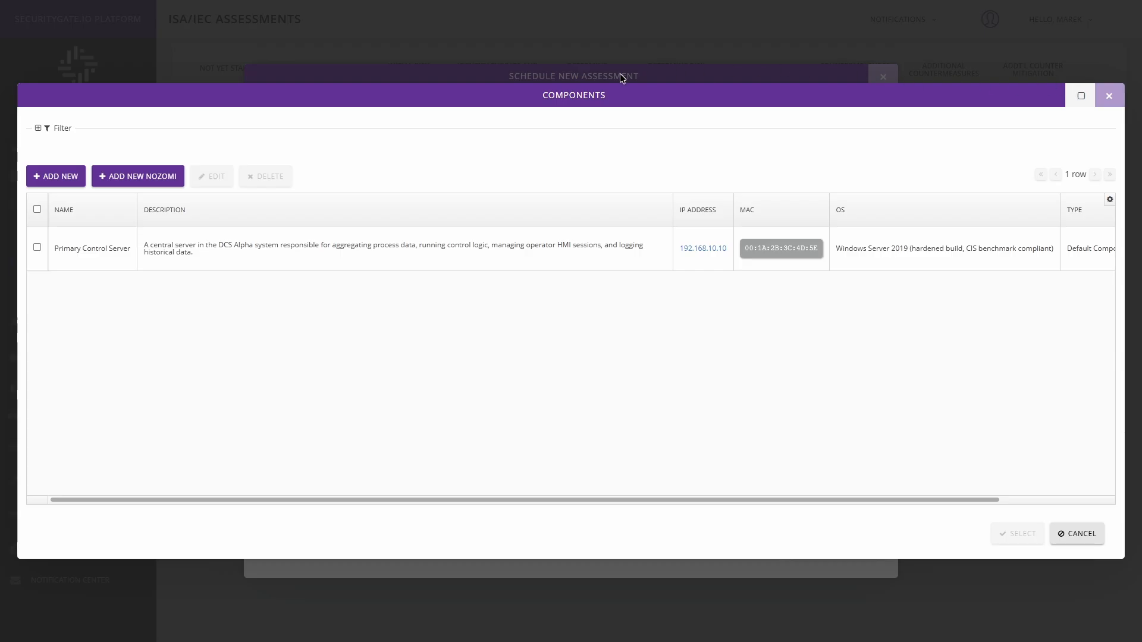
Add the Primary Control Server to the assessment's components and view its remaining details
{"action": "left_click", "coordinate": [36, 248]}
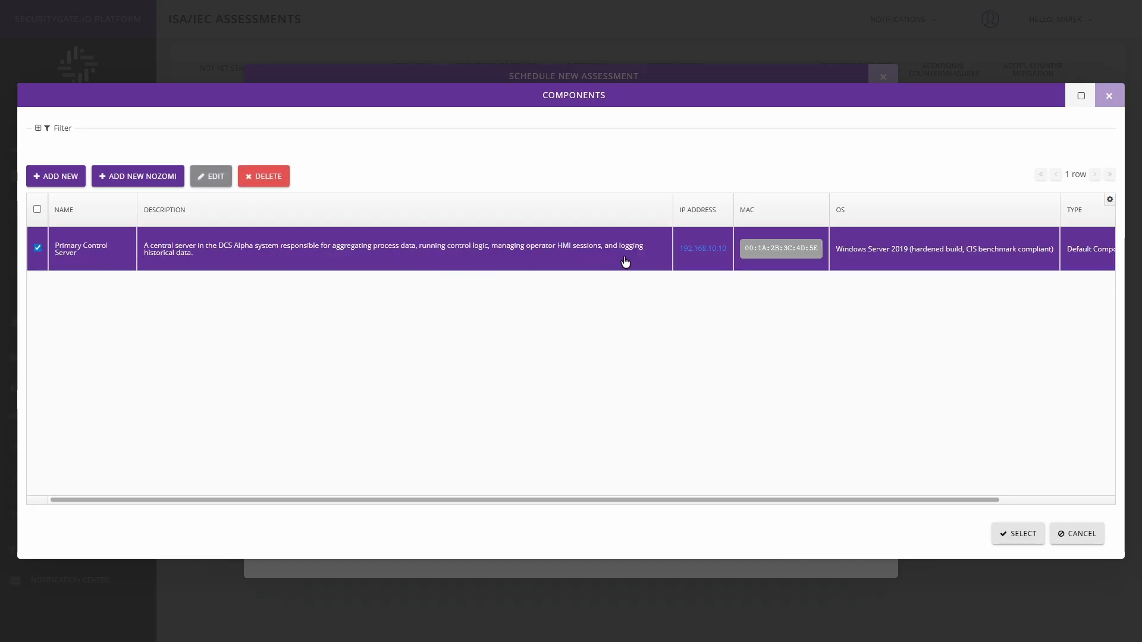
{"action": "left_click", "coordinate": [1017, 533]}
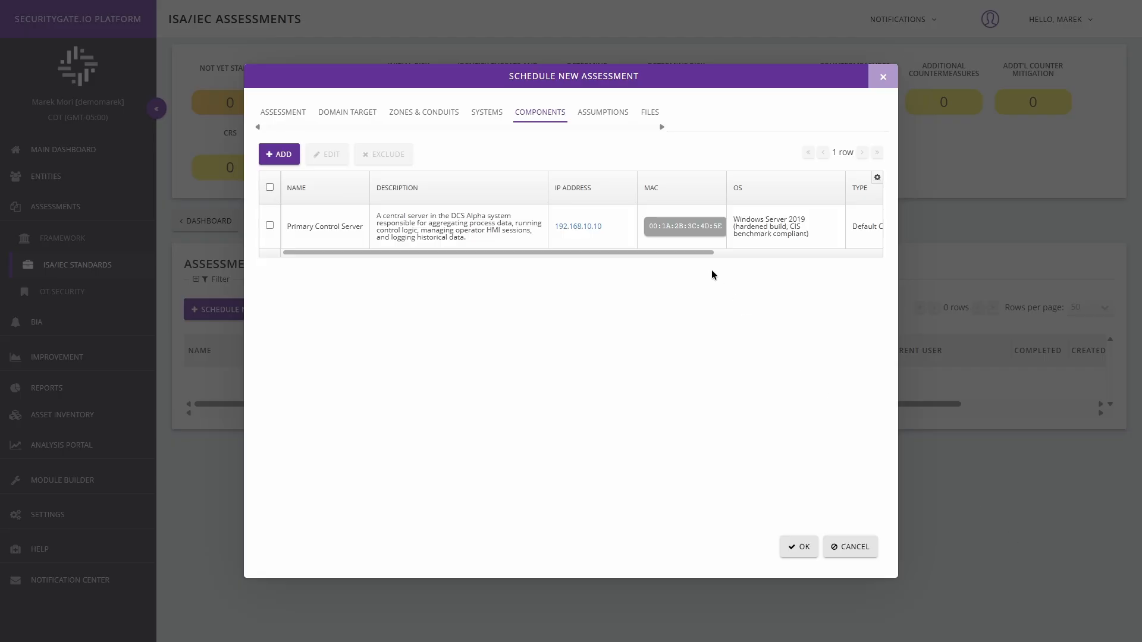
{"action": "left_click_drag", "start_coordinate": [709, 250], "coordinate": [887, 248]}
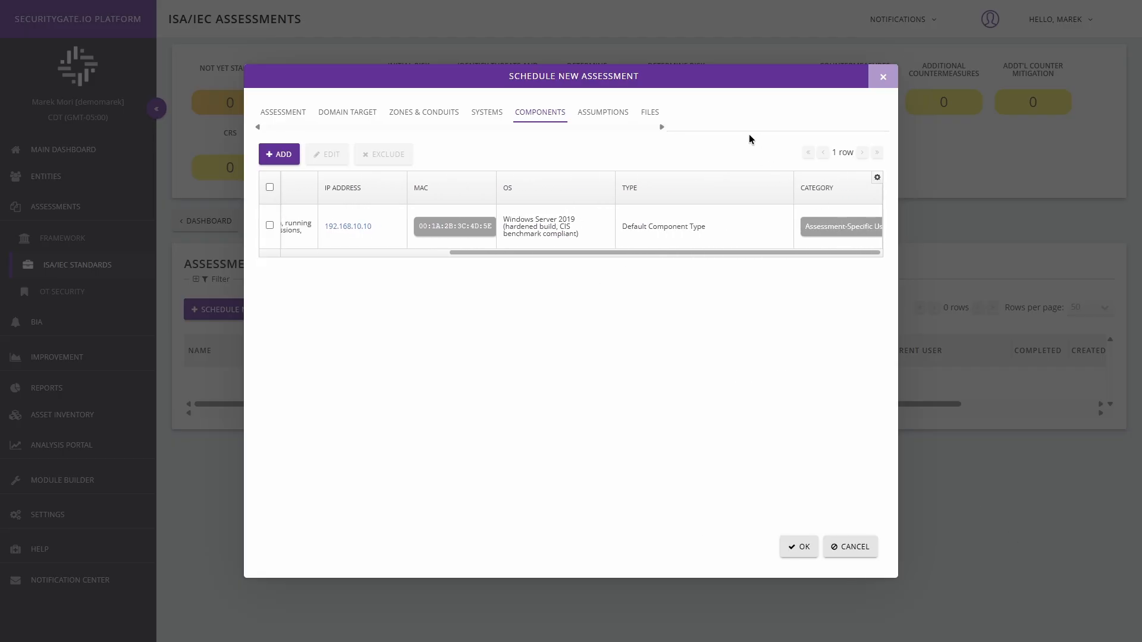
Check the selection list of assumptions for the assessment and close it without adding any
{"action": "left_click", "coordinate": [589, 117]}
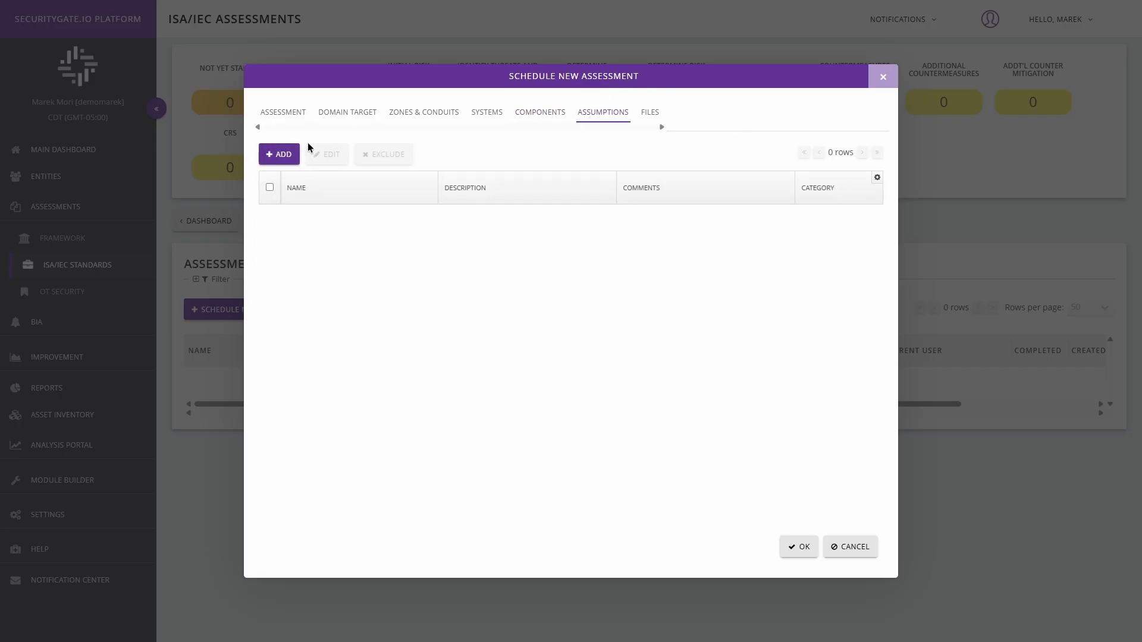
{"action": "left_click", "coordinate": [273, 157]}
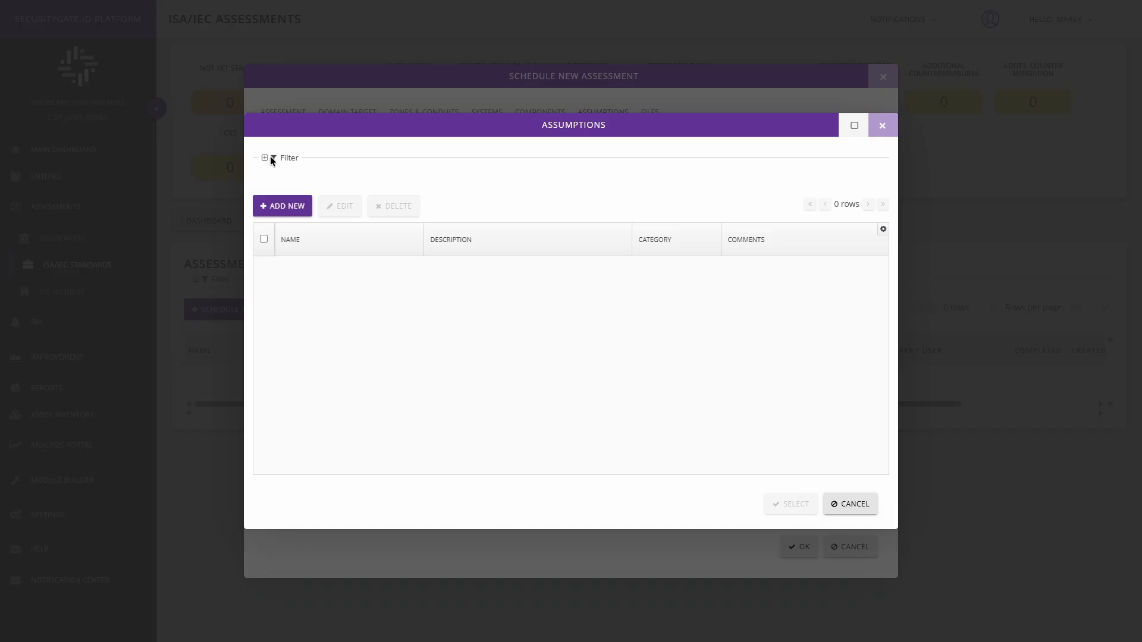
{"action": "left_click", "coordinate": [879, 125]}
Check the assessment's file attachments and confirm scheduling of the new assessment without uploading a file
{"action": "left_click", "coordinate": [644, 116]}
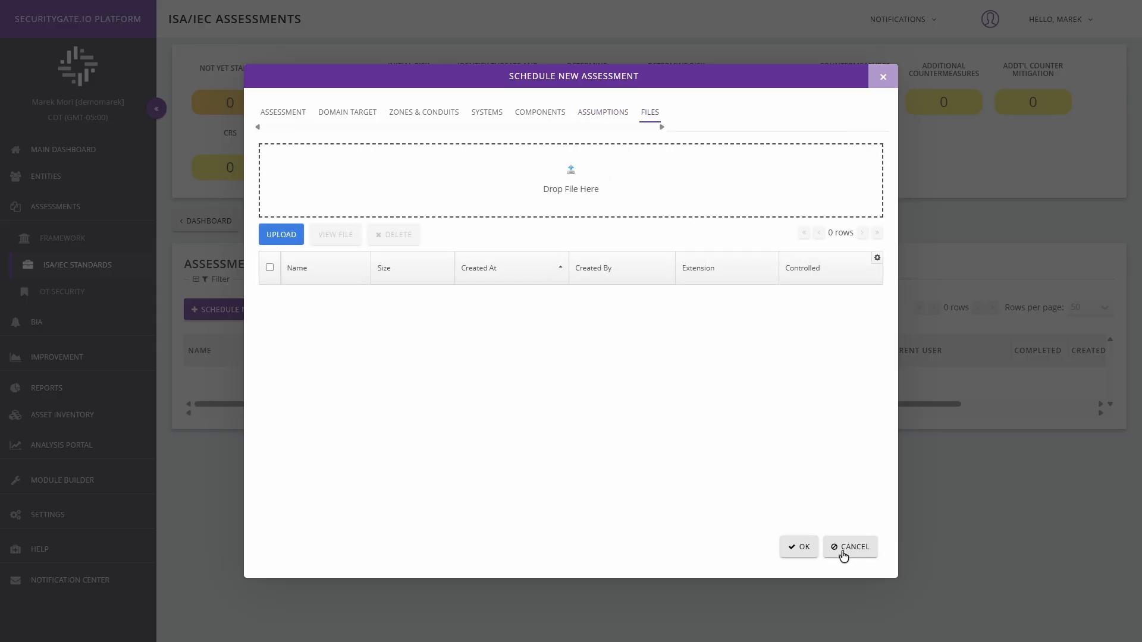
{"action": "left_click", "coordinate": [797, 547]}
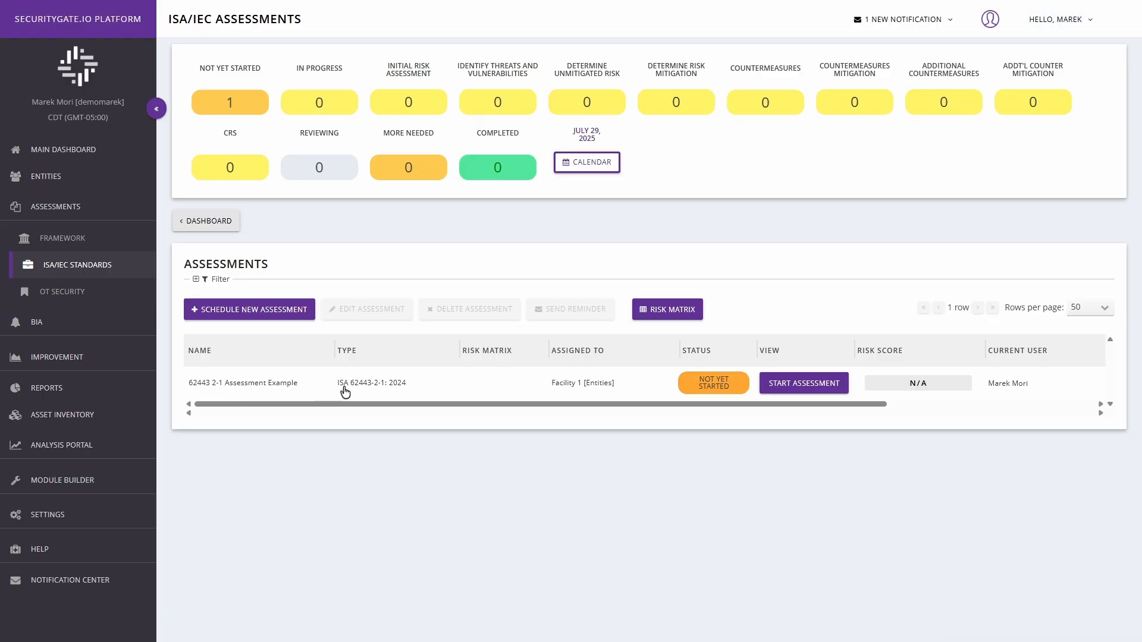
Start the scheduled 62443 2-1 Assessment Example for Facility 1
{"action": "left_click", "coordinate": [493, 391]}
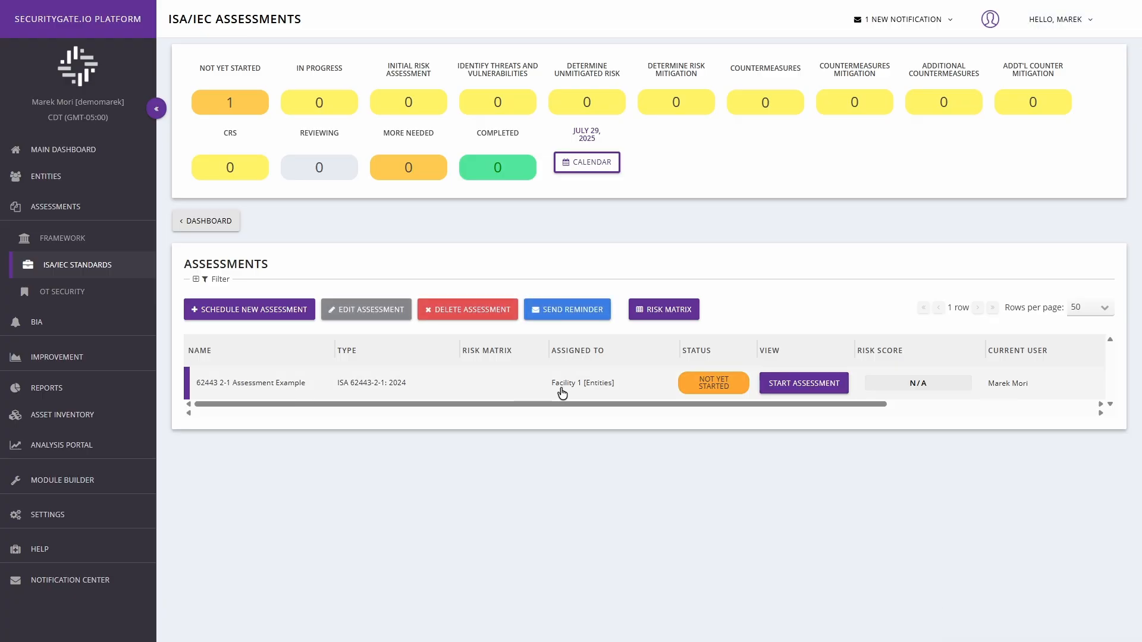
{"action": "left_click", "coordinate": [805, 388]}
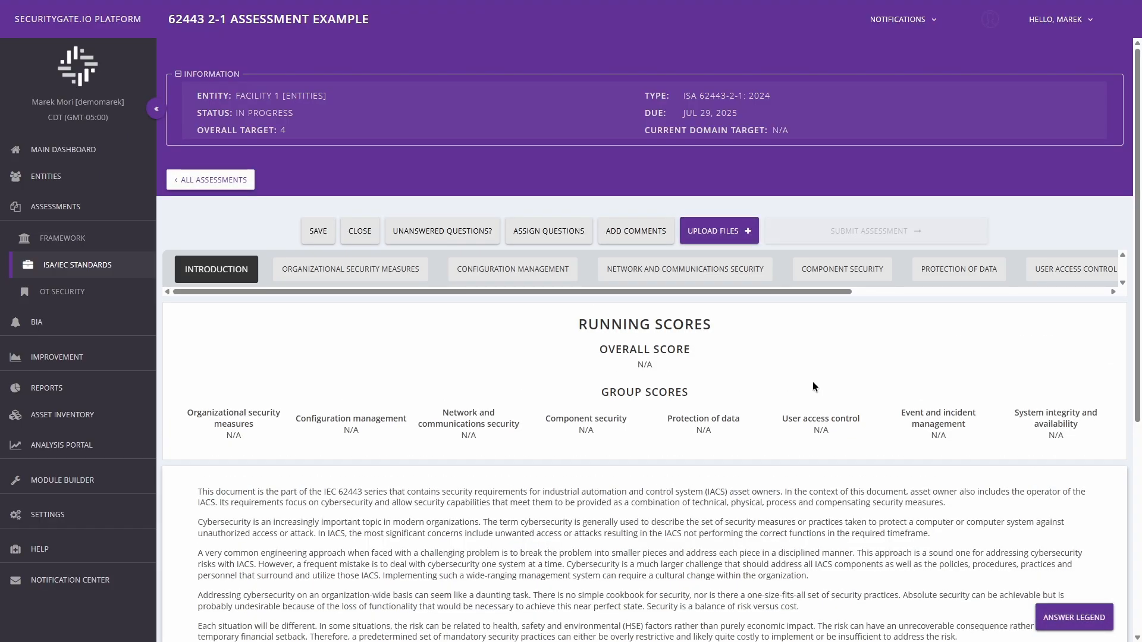
Read through the assessment's running scores and introduction, and open the Organizational Security Measures questions
{"action": "scroll", "coordinate": [1133, 212], "scroll_direction": "down", "scroll_amount": 1}
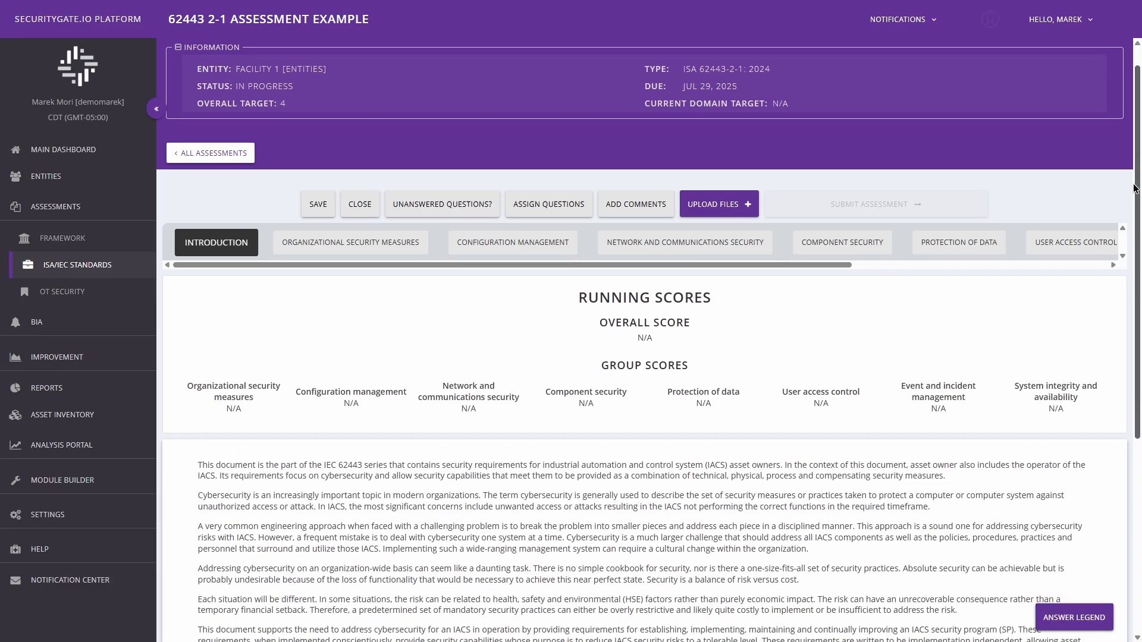
{"action": "scroll", "coordinate": [1130, 209], "scroll_direction": "down", "scroll_amount": 3}
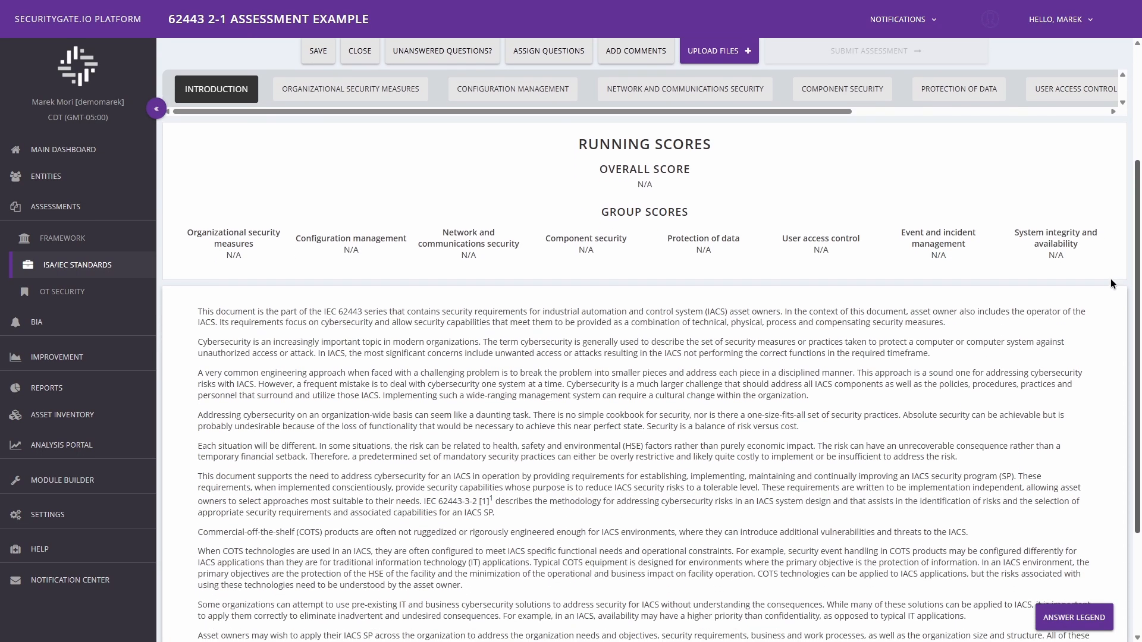
{"action": "scroll", "coordinate": [1108, 293], "scroll_direction": "down", "scroll_amount": 3}
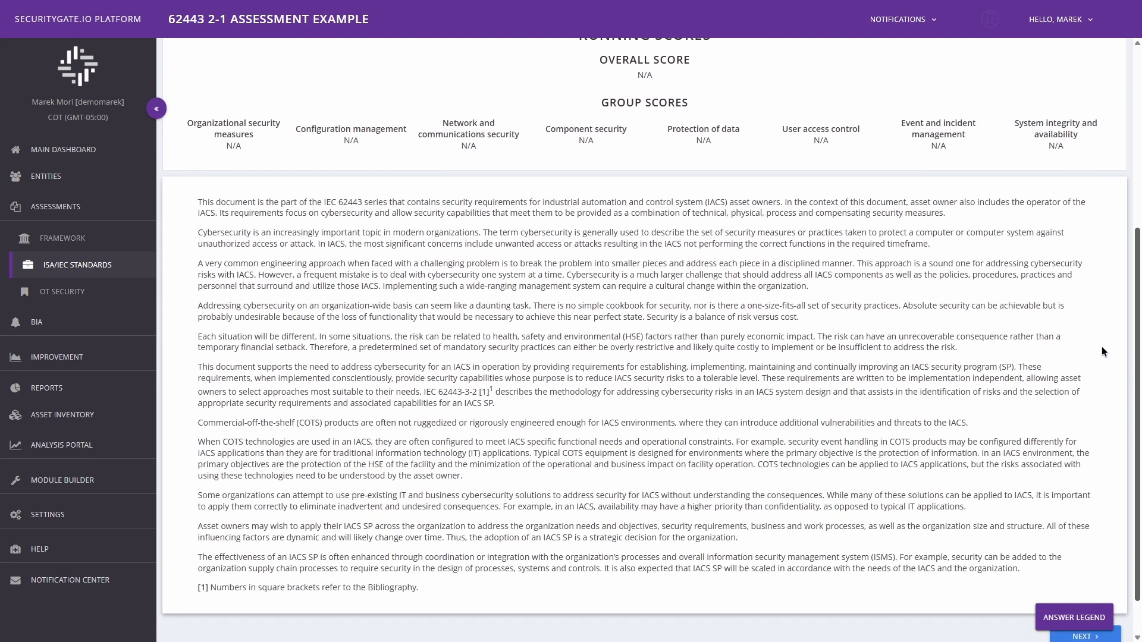
{"action": "scroll", "coordinate": [1100, 374], "scroll_direction": "down", "scroll_amount": 1}
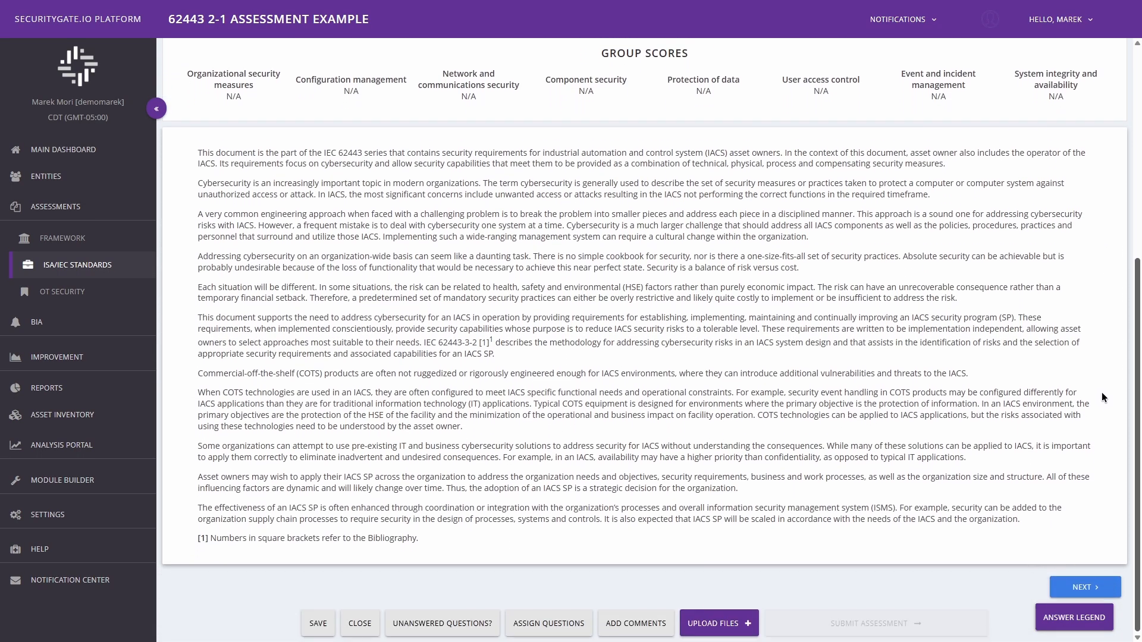
{"action": "scroll", "coordinate": [1101, 397], "scroll_direction": "up", "scroll_amount": 8}
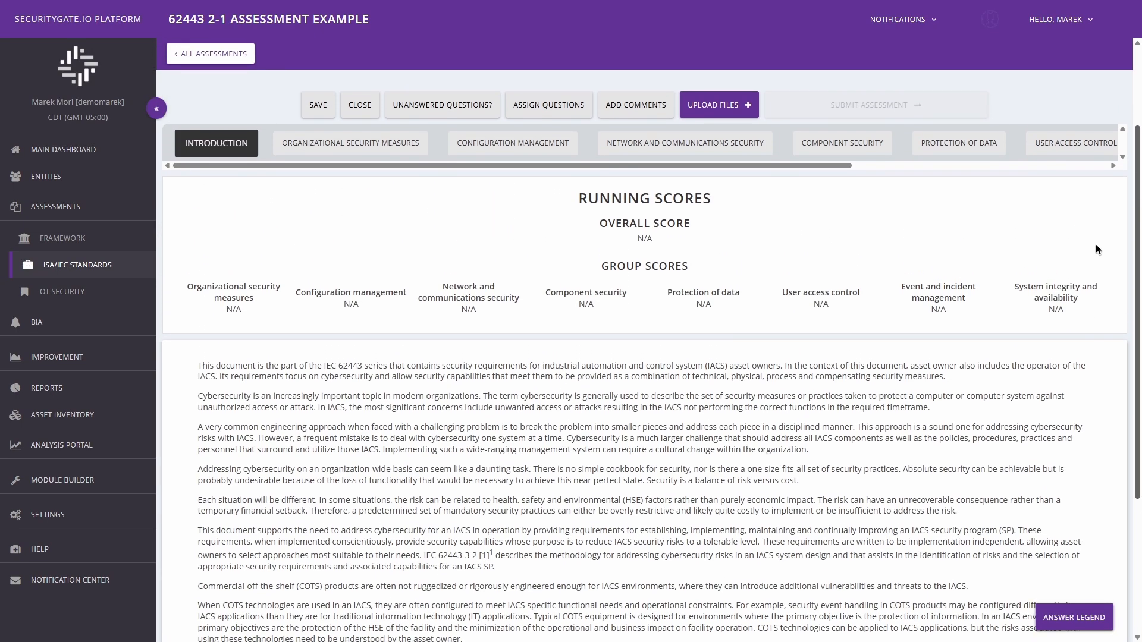
{"action": "scroll", "coordinate": [1098, 249], "scroll_direction": "up", "scroll_amount": 3}
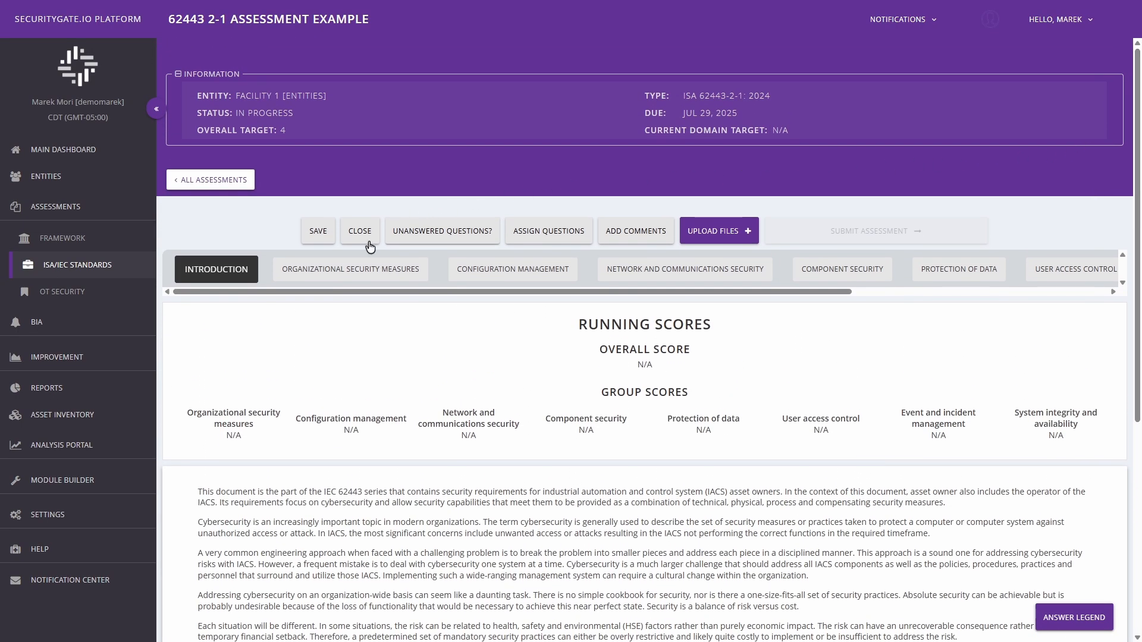
{"action": "left_click", "coordinate": [348, 274]}
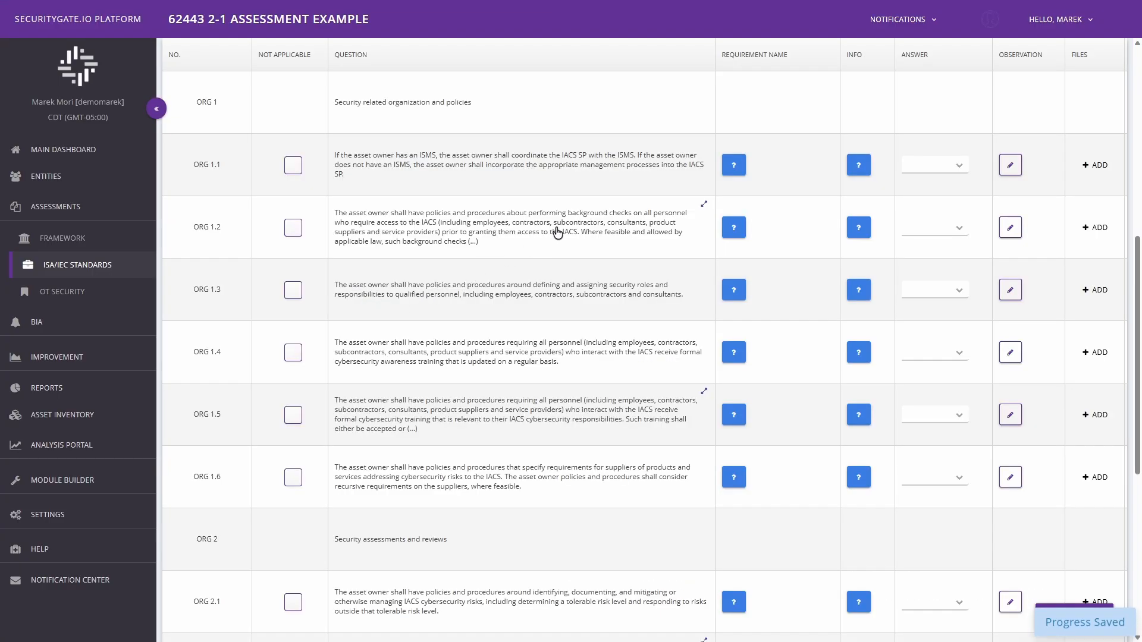
Narrow the Requirement Name column, and read the requirement name and the helper information for question ORG 1.1
{"action": "scroll", "coordinate": [1120, 207], "scroll_direction": "up", "scroll_amount": 3}
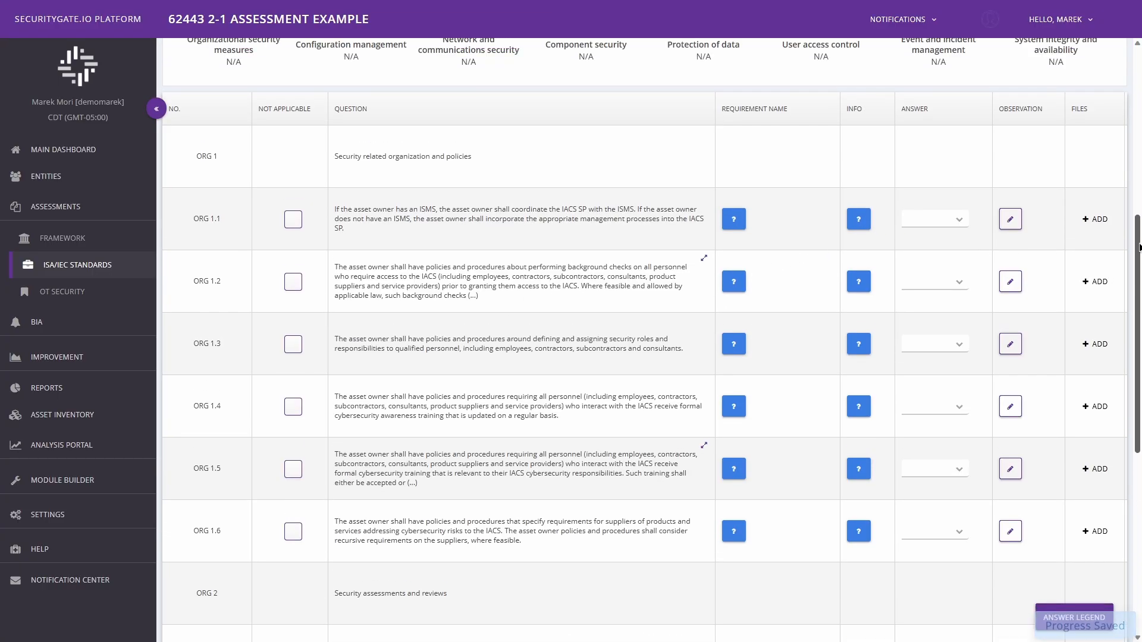
{"action": "left_click_drag", "start_coordinate": [843, 207], "coordinate": [815, 209]}
{"action": "left_click", "coordinate": [736, 309]}
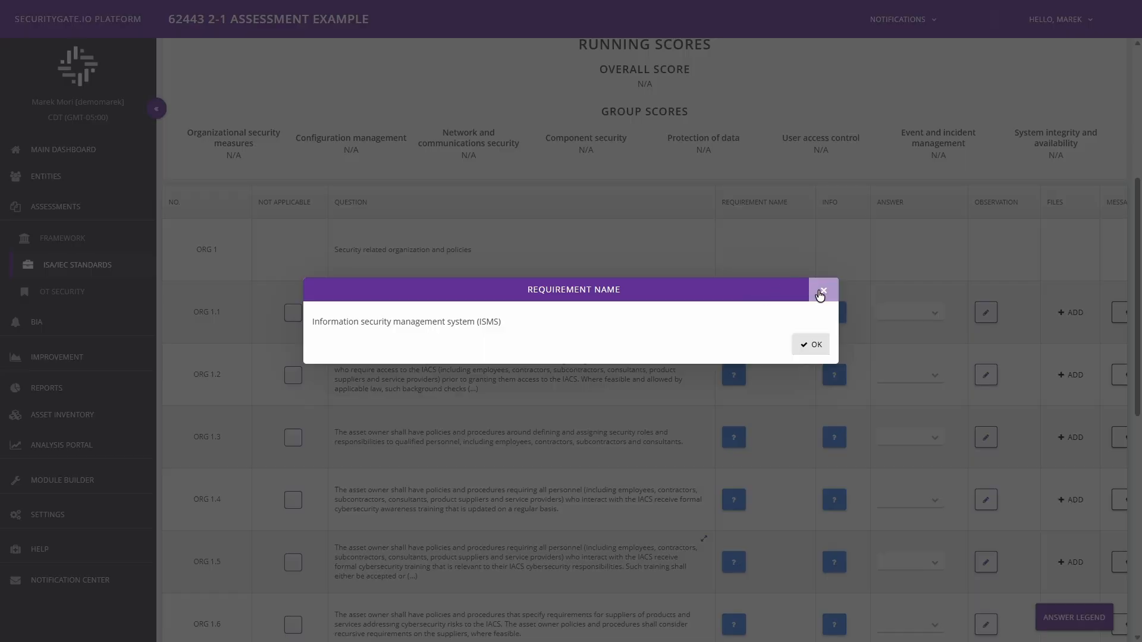
{"action": "left_click", "coordinate": [823, 290]}
{"action": "left_click", "coordinate": [833, 312]}
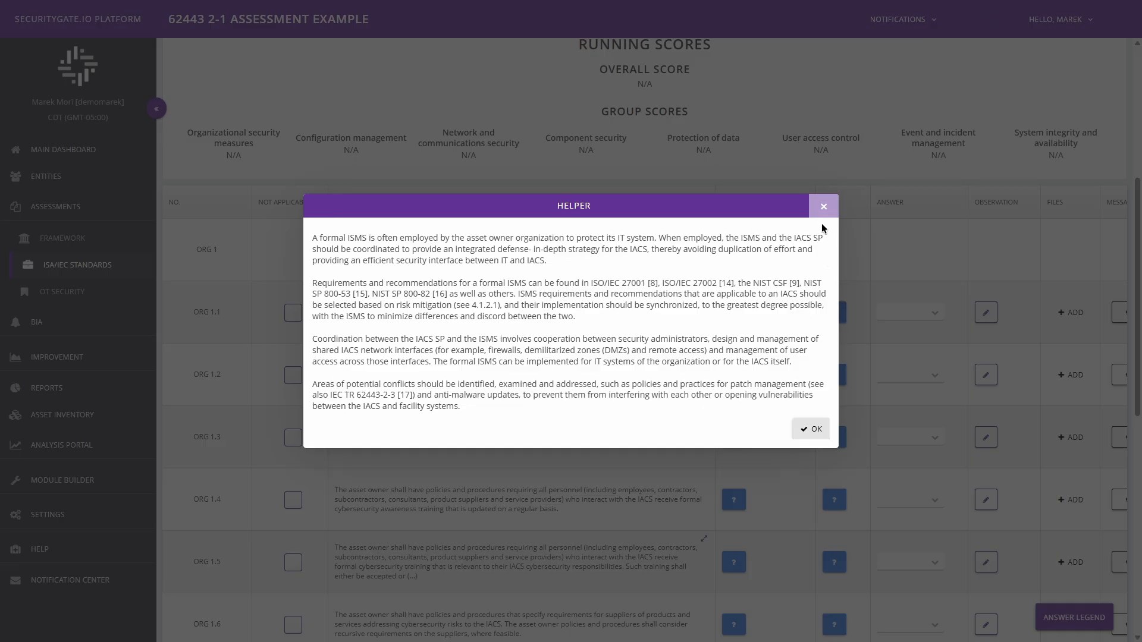
{"action": "left_click", "coordinate": [823, 207]}
Answer question ORG 1.1 with 1 and check its observation field without adding a note
{"action": "left_click", "coordinate": [941, 322]}
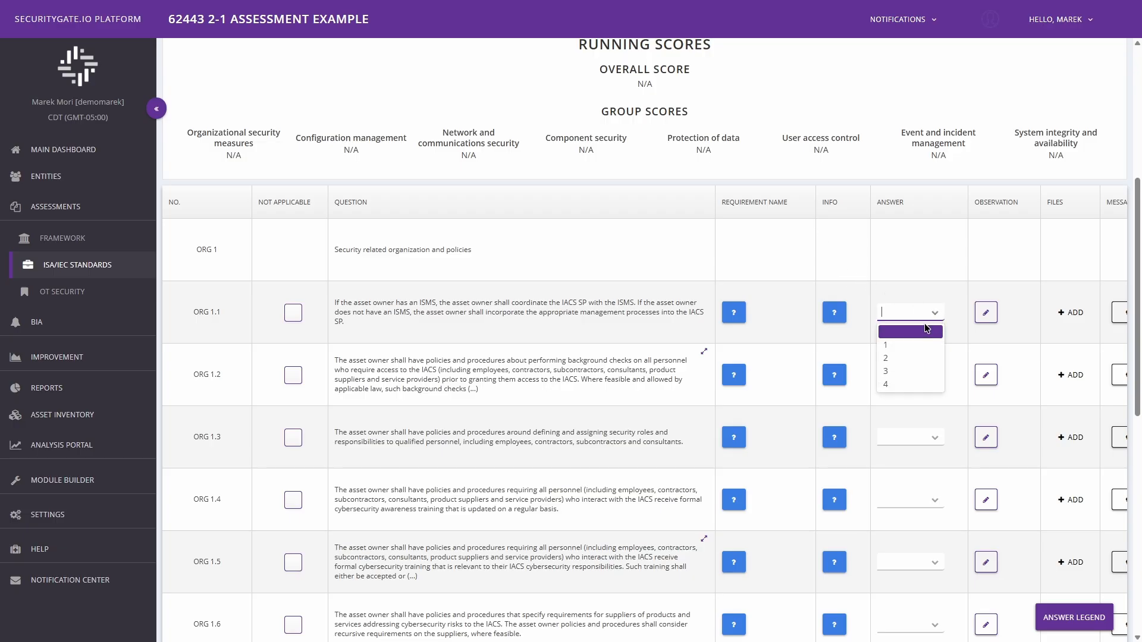
{"action": "left_click", "coordinate": [898, 346]}
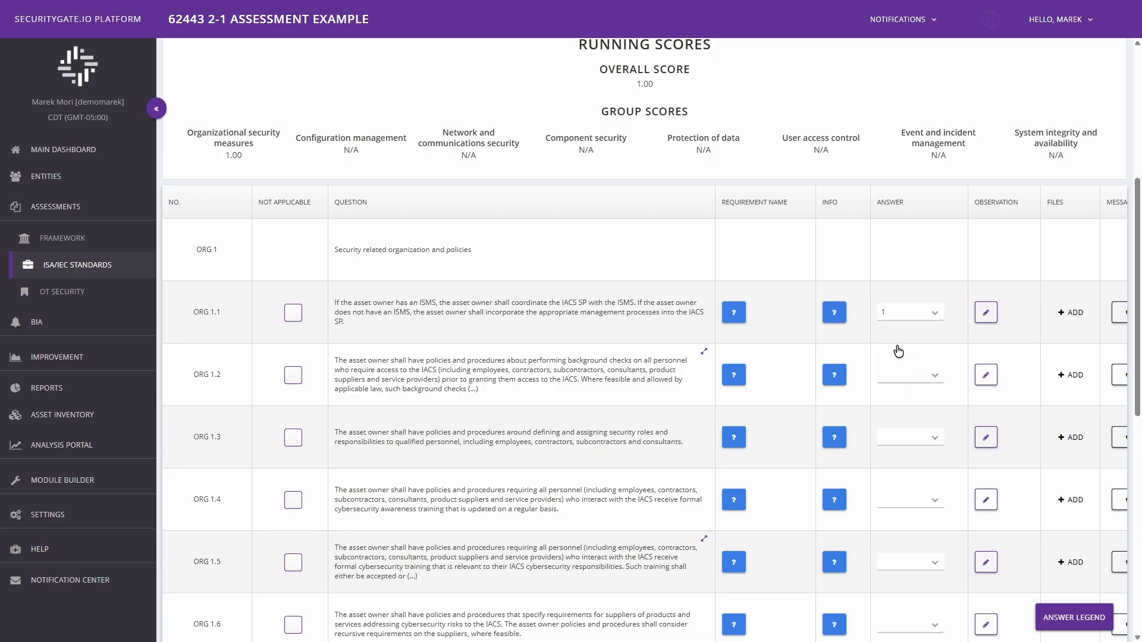
{"action": "left_click", "coordinate": [987, 314]}
{"action": "left_click", "coordinate": [866, 163]}
Check the file upload and the message window of question ORG 1.1 without adding a file or message
{"action": "scroll", "coordinate": [1036, 314], "scroll_direction": "down", "scroll_amount": 2}
{"action": "left_click", "coordinate": [1038, 186]}
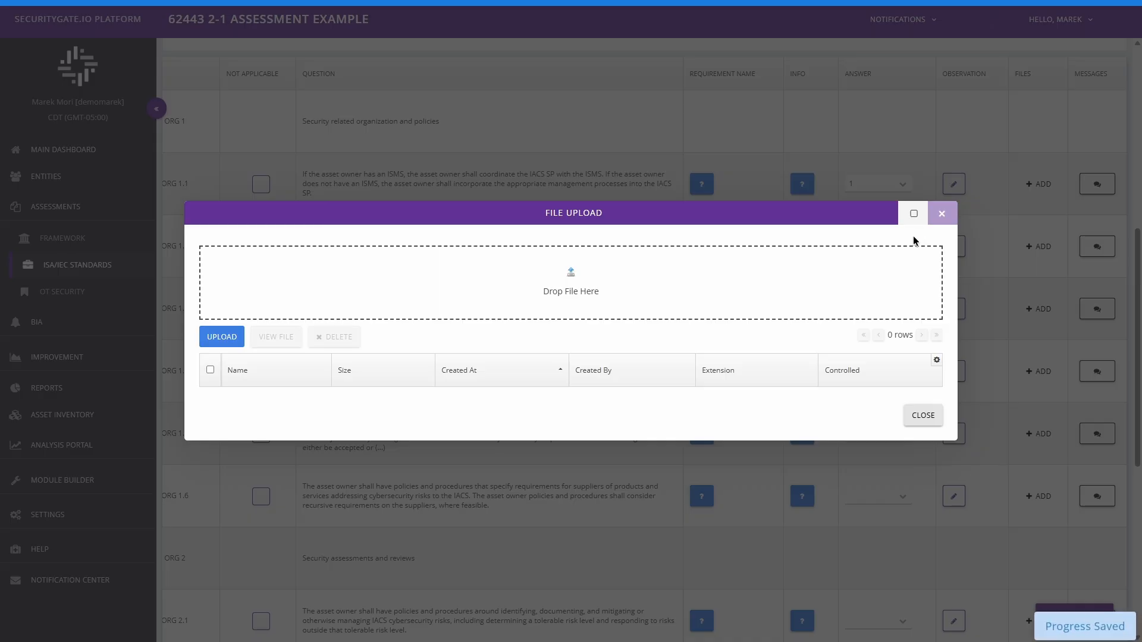
{"action": "left_click", "coordinate": [998, 203]}
{"action": "left_click", "coordinate": [1088, 173]}
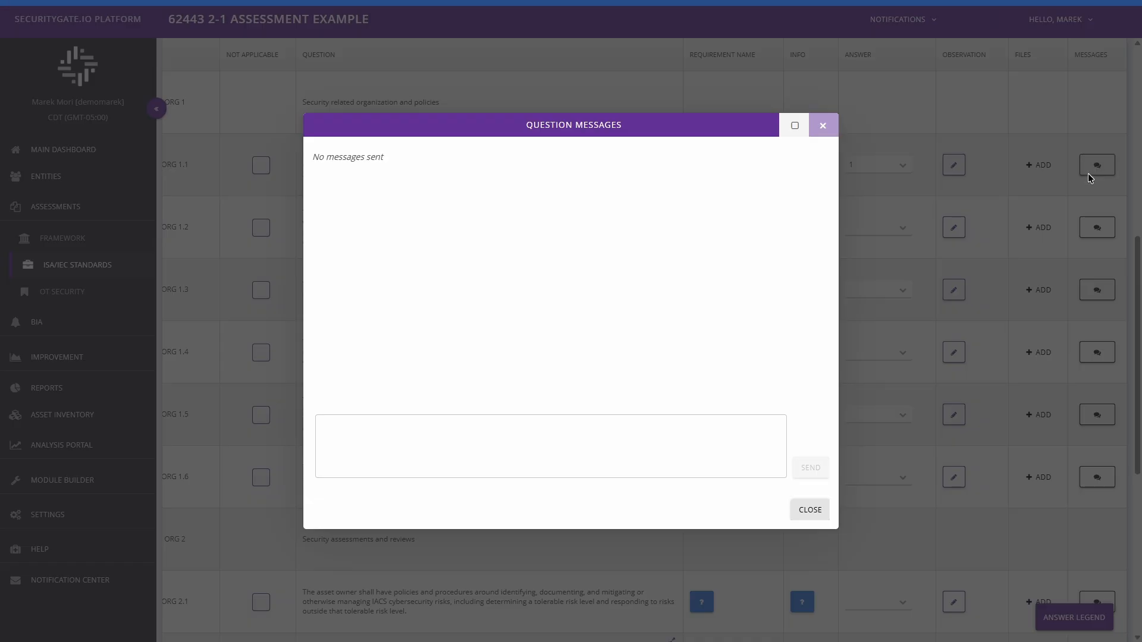
{"action": "left_click", "coordinate": [823, 126]}
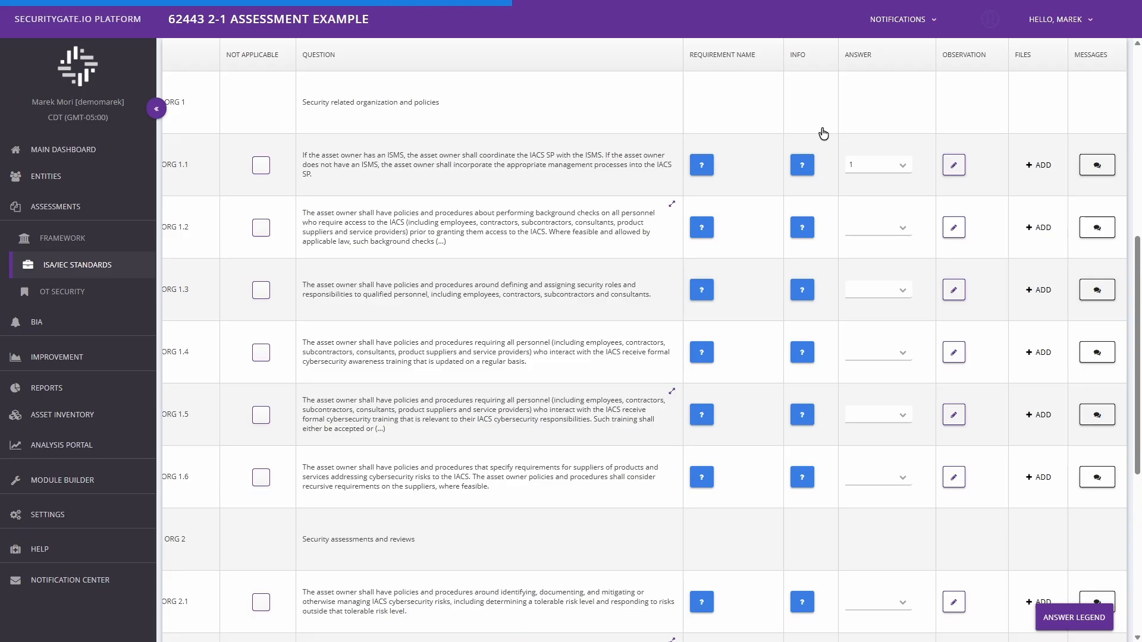
Mark questions ORG 1.1, ORG 1.2 and ORG 1.3 for assignment and check the list of assignable users
{"action": "left_click", "coordinate": [547, 234]}
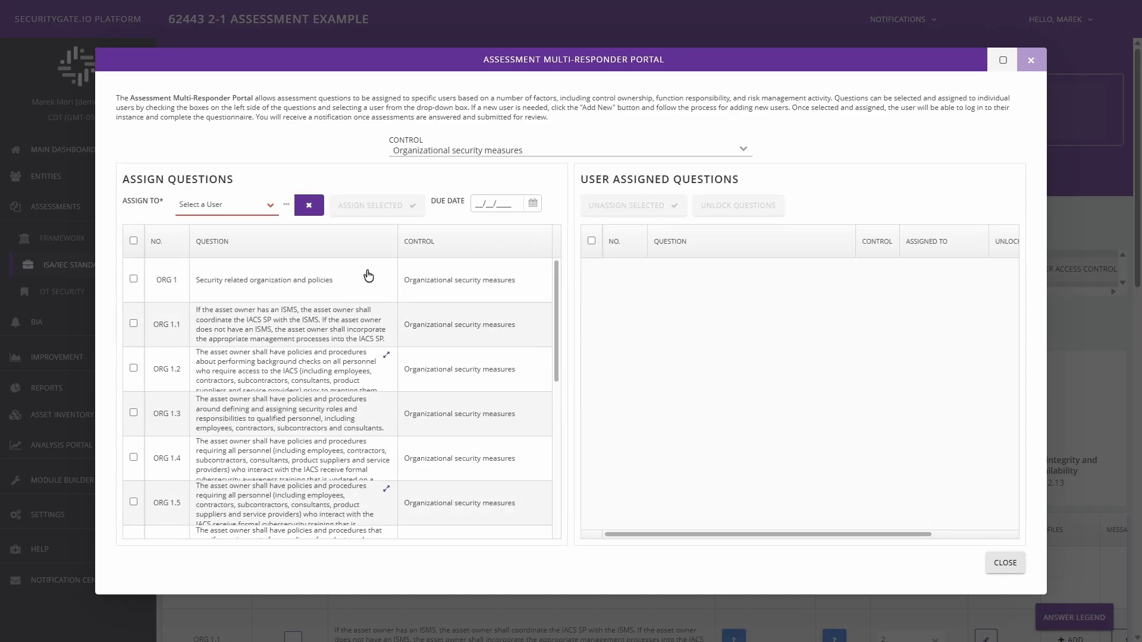
{"action": "left_click", "coordinate": [132, 325]}
{"action": "left_click", "coordinate": [132, 370]}
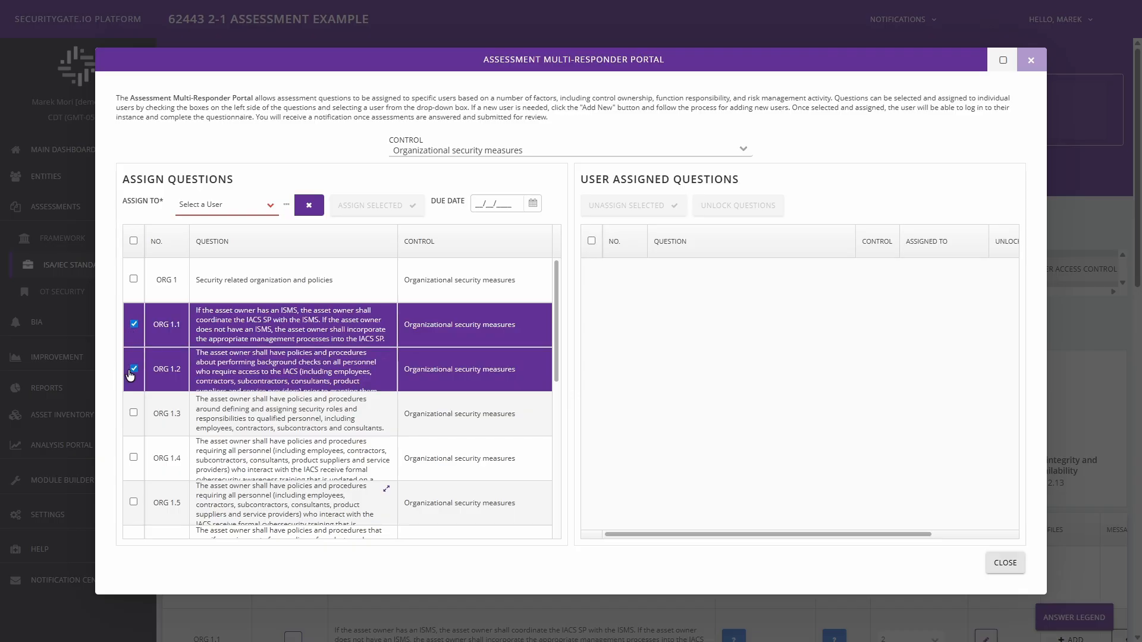
{"action": "left_click", "coordinate": [133, 413]}
{"action": "left_click", "coordinate": [262, 207]}
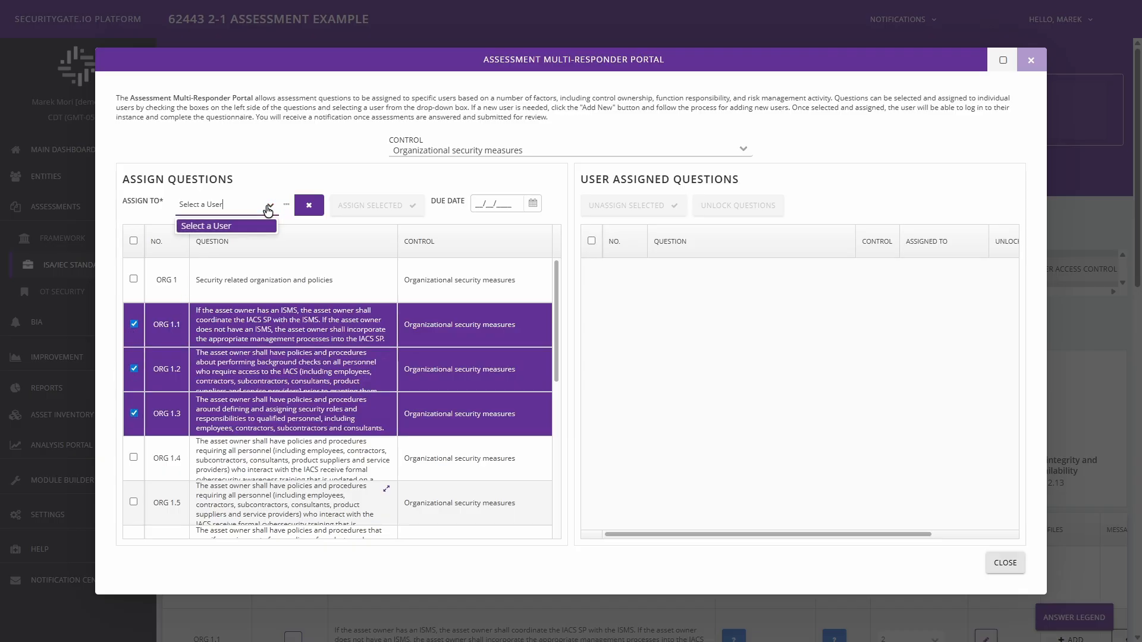
{"action": "left_click", "coordinate": [246, 230]}
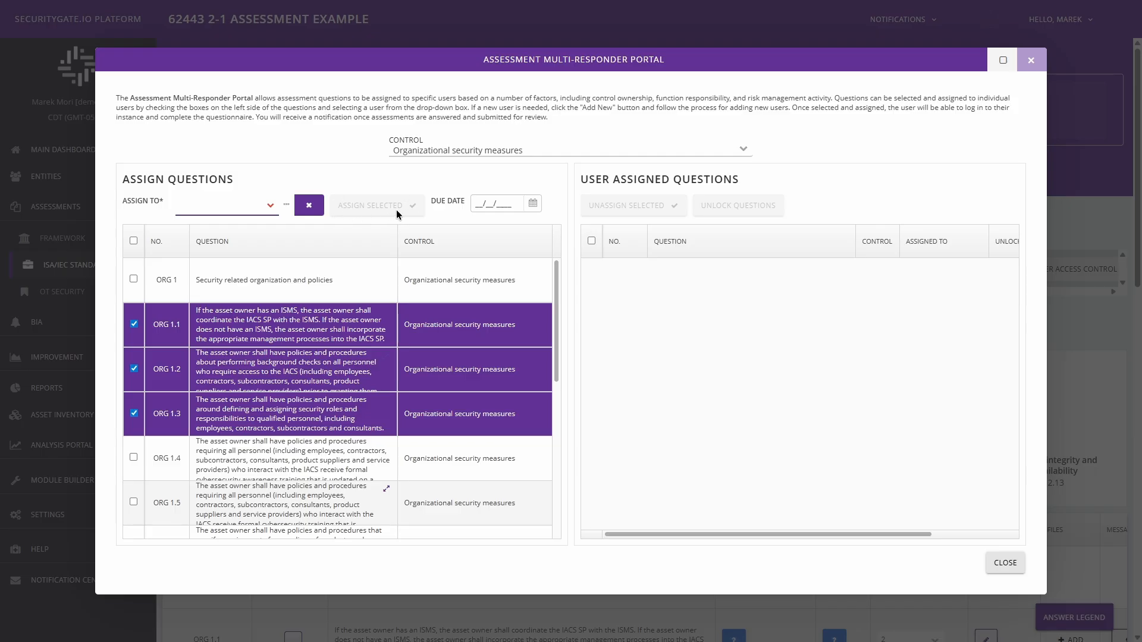
Try marking CM 1.1 and CM 1.2 under the Configuration management control, clear both, and close the portal without assigning questions
{"action": "left_click", "coordinate": [744, 151]}
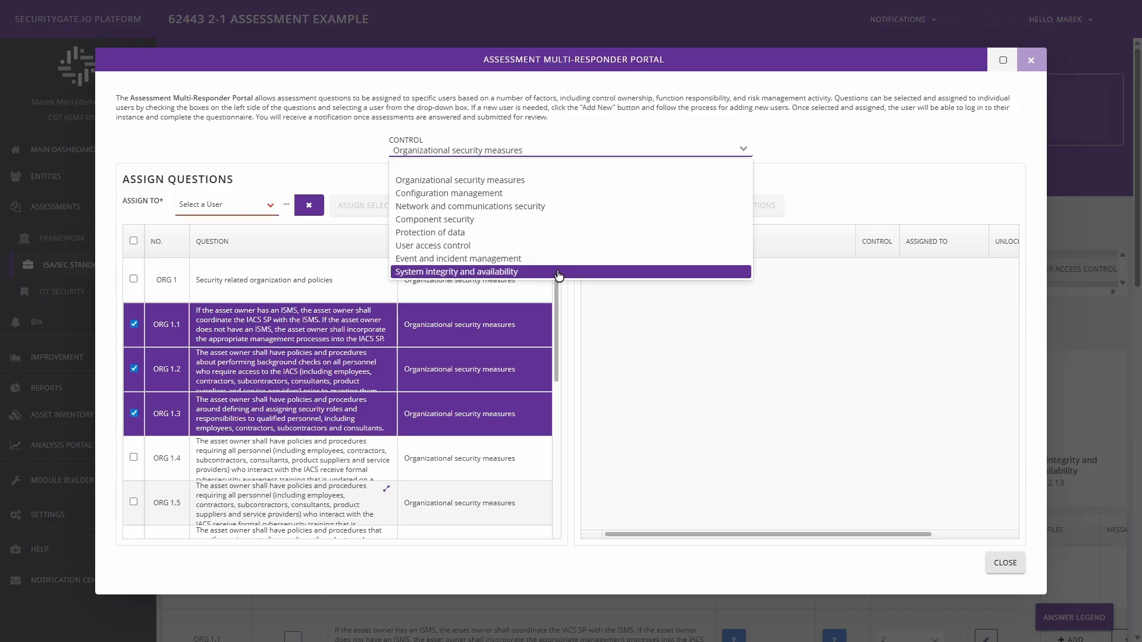
{"action": "left_click", "coordinate": [537, 195]}
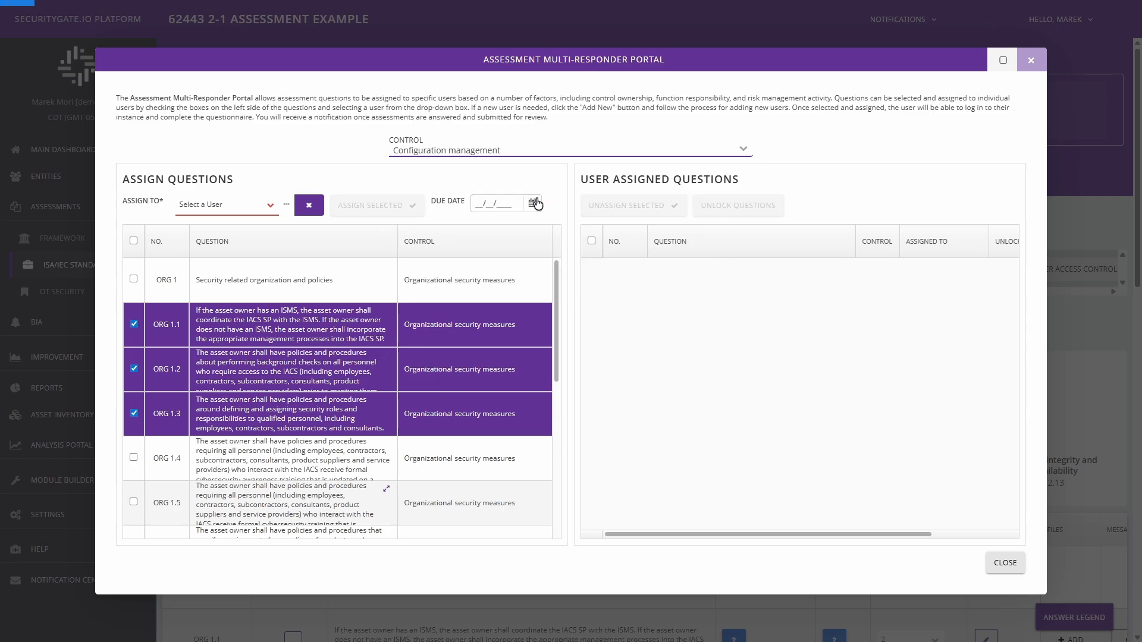
{"action": "left_click", "coordinate": [135, 325]}
{"action": "left_click", "coordinate": [133, 368]}
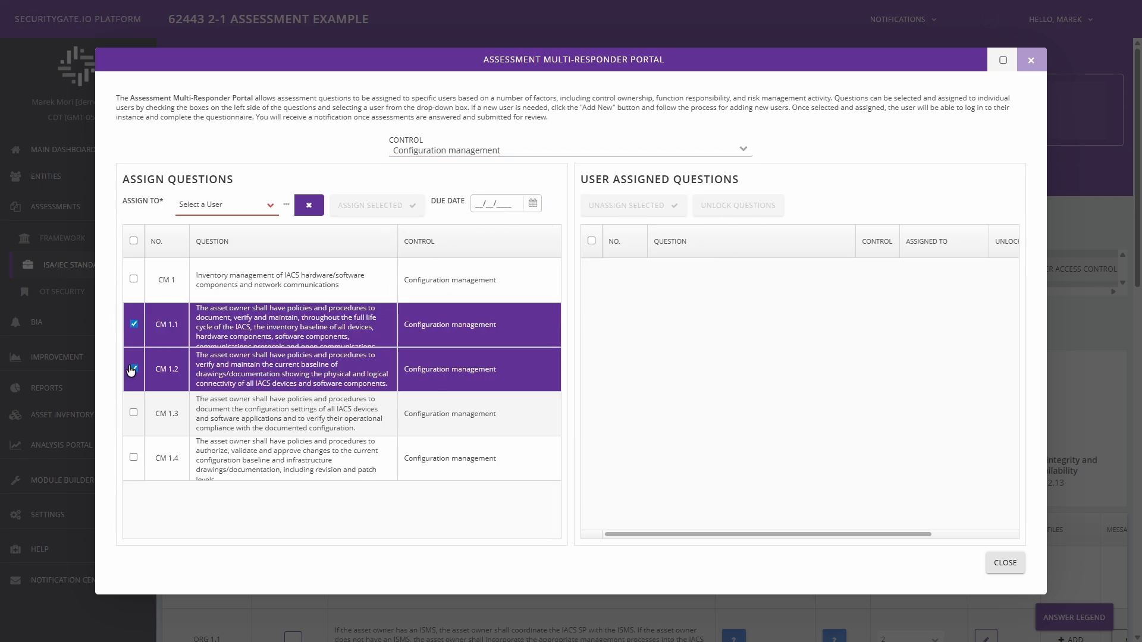
{"action": "left_click", "coordinate": [133, 368]}
{"action": "left_click", "coordinate": [133, 324]}
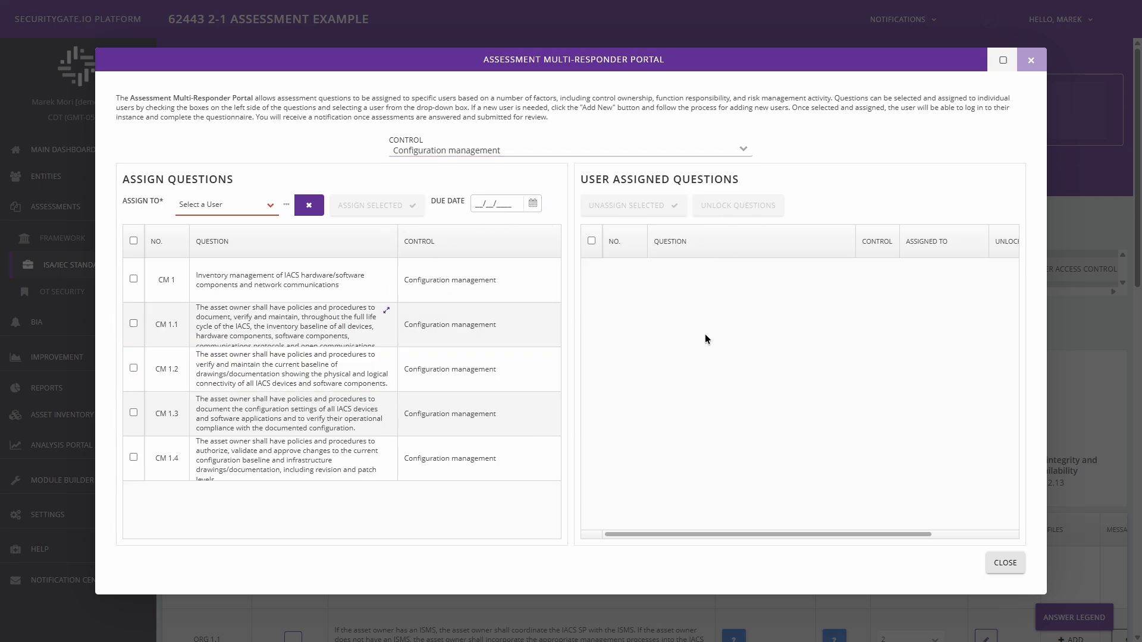
{"action": "left_click", "coordinate": [1036, 69]}
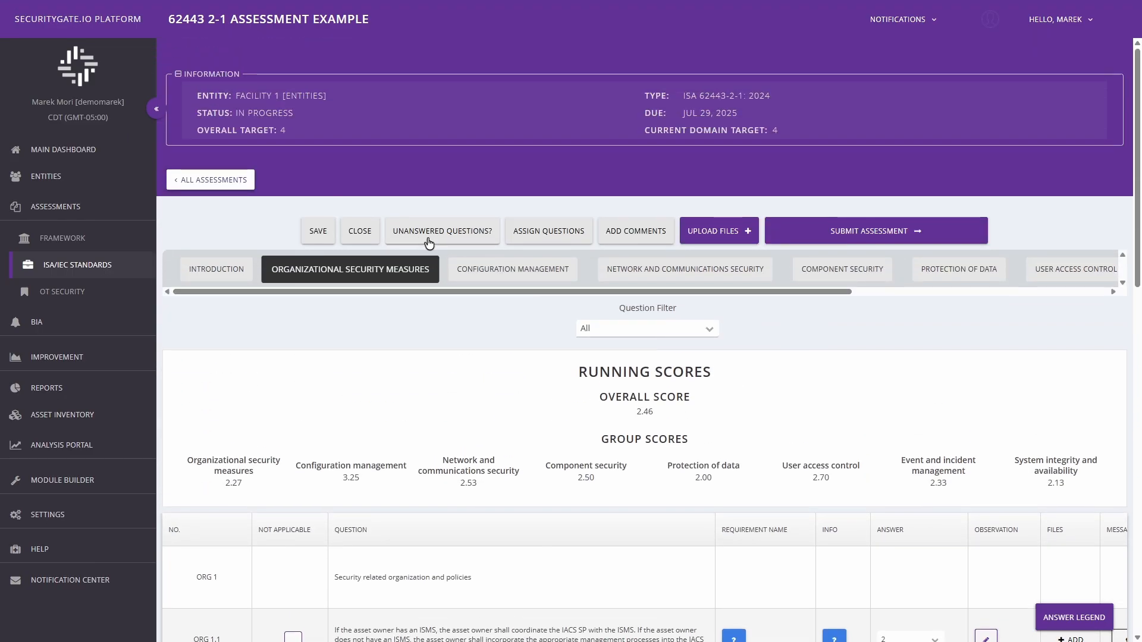
Check the assessment for unanswered questions and read the level descriptions in the answer legend
{"action": "left_click", "coordinate": [470, 232]}
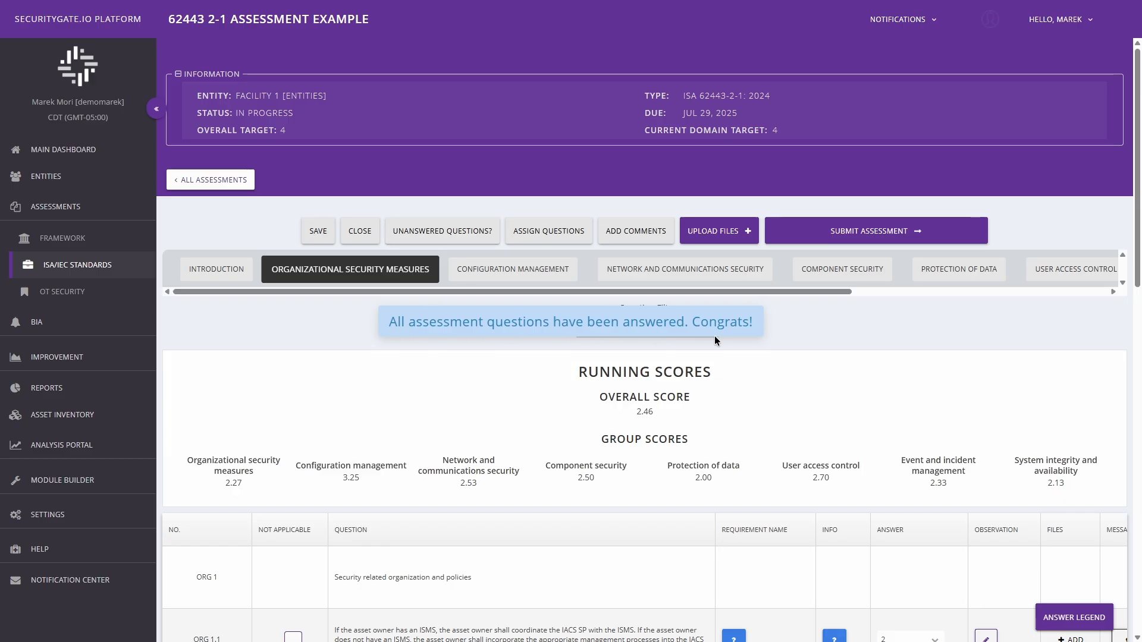
{"action": "scroll", "coordinate": [868, 342], "scroll_direction": "down", "scroll_amount": 2}
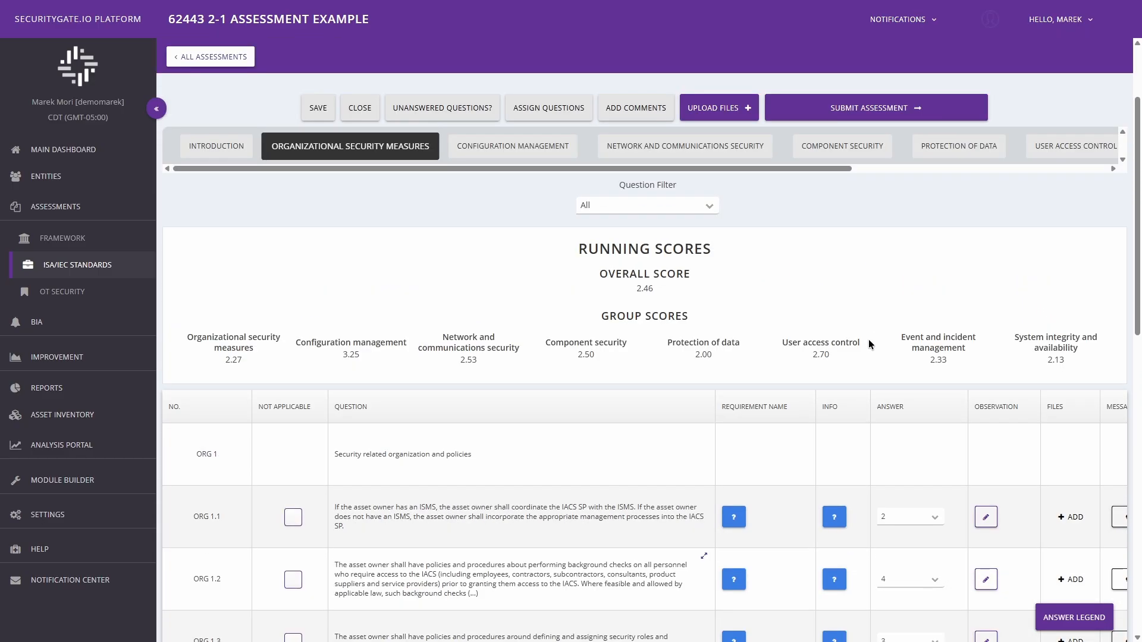
{"action": "left_click", "coordinate": [1068, 621]}
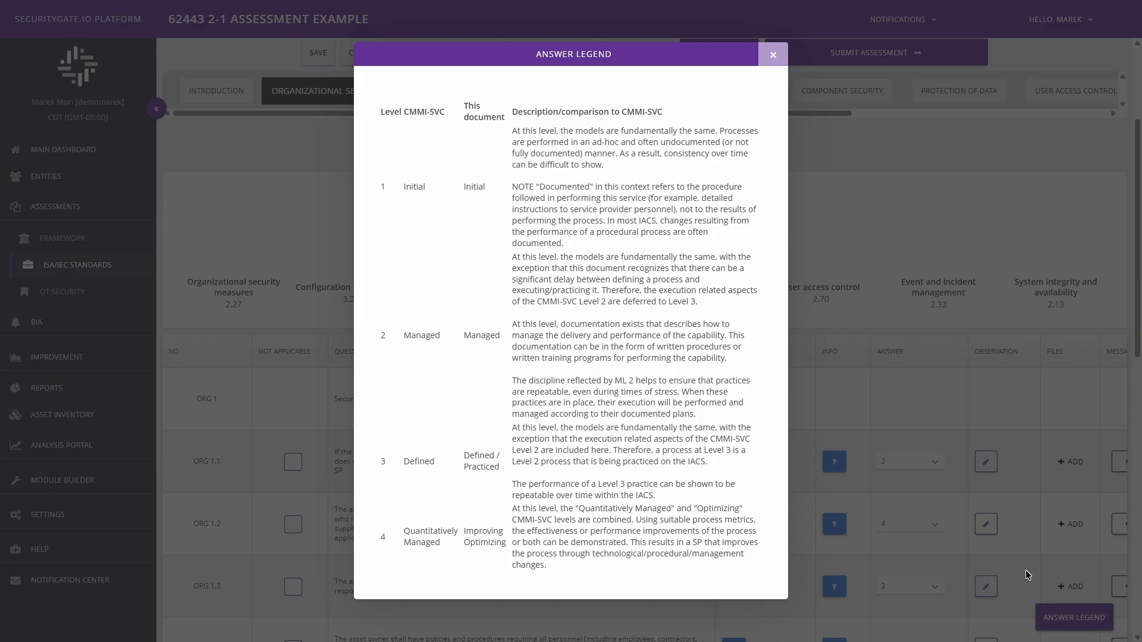
{"action": "left_click_drag", "start_coordinate": [380, 105], "coordinate": [724, 567]}
{"action": "left_click", "coordinate": [727, 579]}
{"action": "left_click", "coordinate": [776, 57]}
{"action": "scroll", "coordinate": [807, 238], "scroll_direction": "up", "scroll_amount": 3}
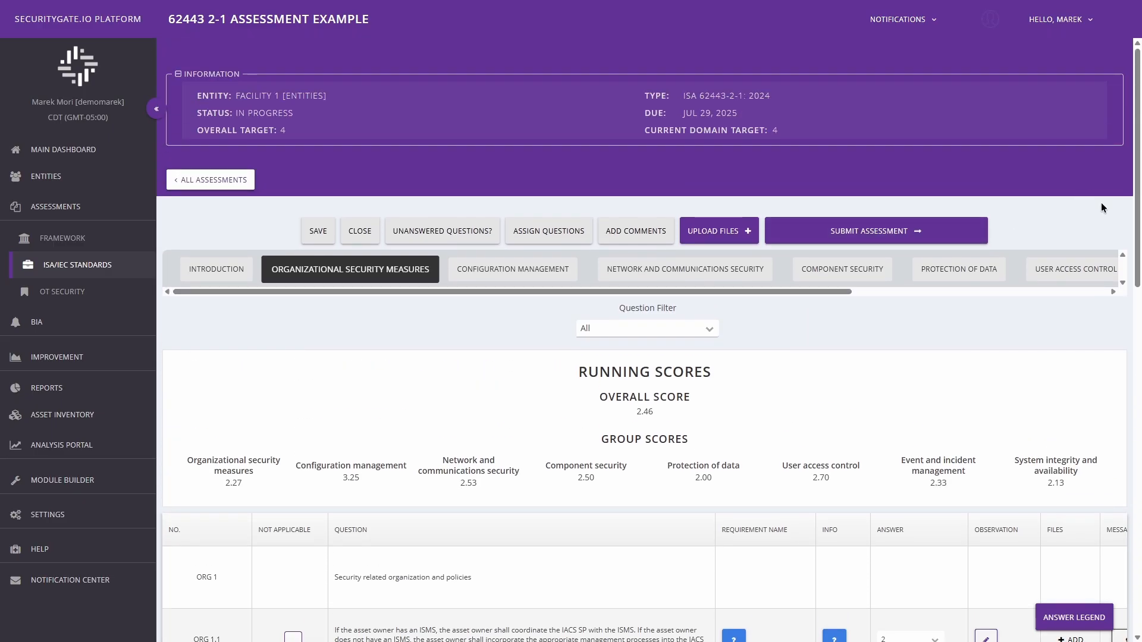
Open the System Integrity and Availability questions and submit the completed assessment, confirming the submission
{"action": "left_click_drag", "start_coordinate": [845, 292], "coordinate": [1121, 65]}
{"action": "left_click", "coordinate": [1082, 276]}
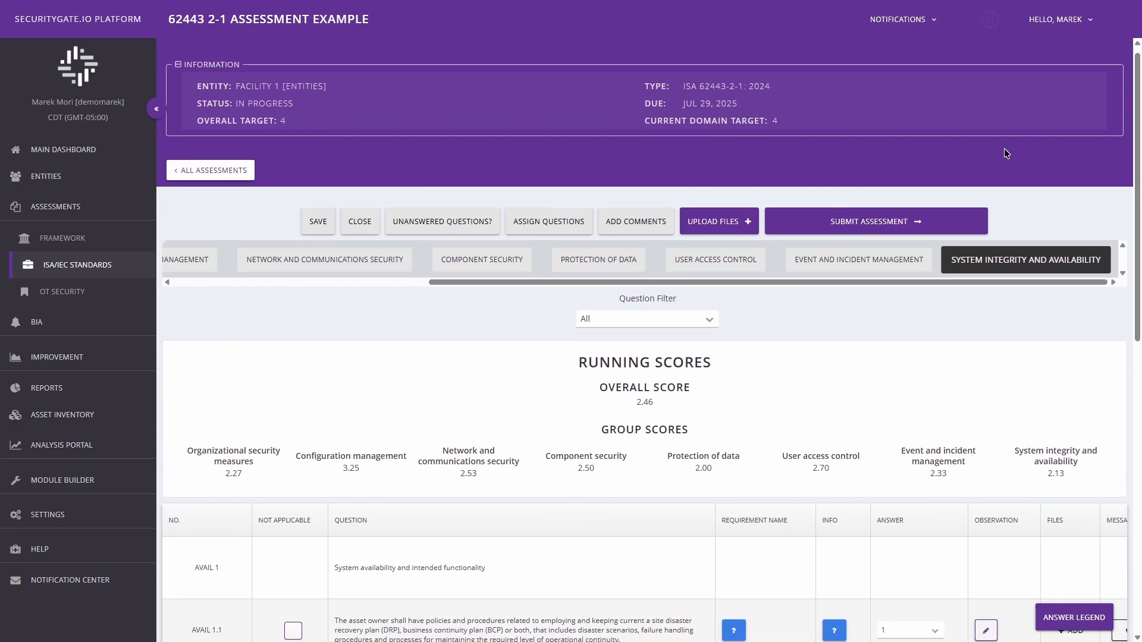
{"action": "left_click", "coordinate": [879, 225]}
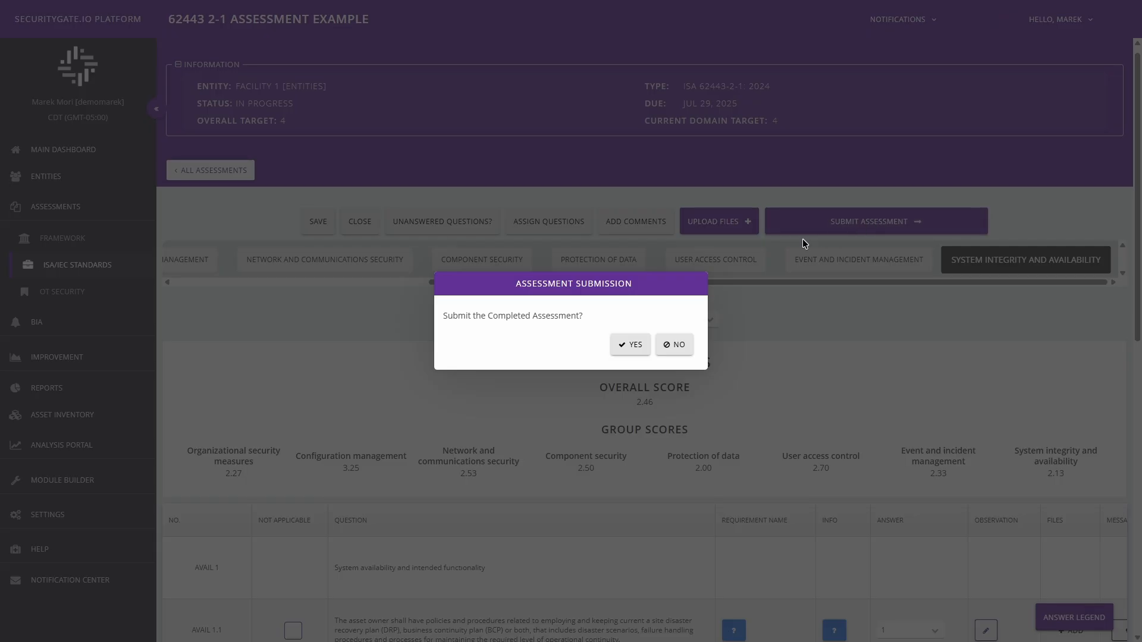
{"action": "left_click", "coordinate": [629, 346]}
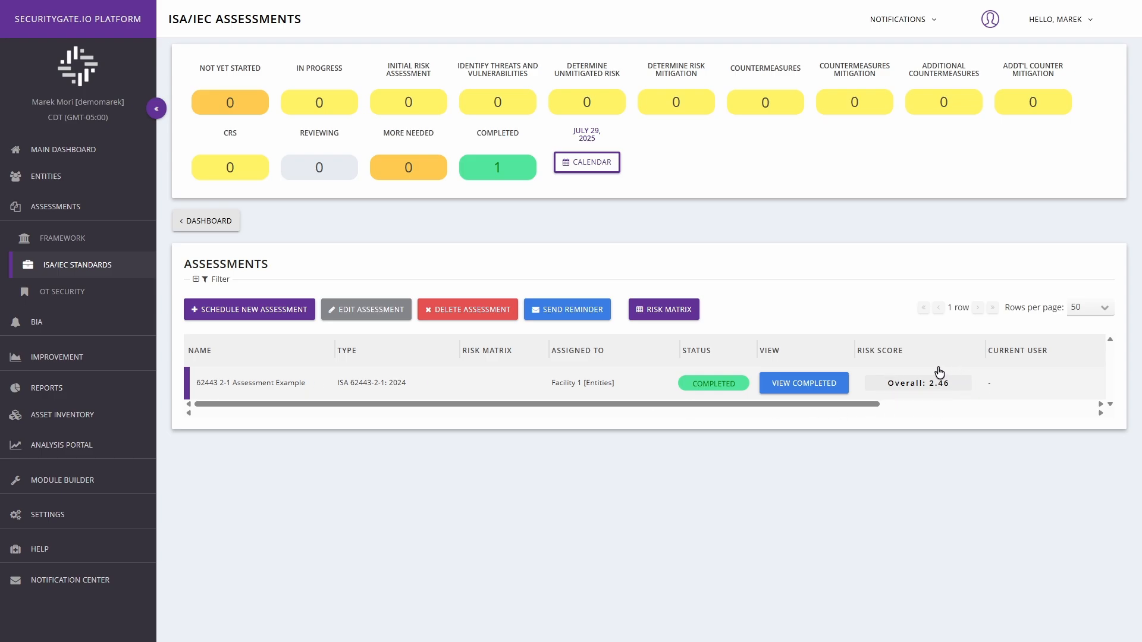
{"action": "left_click_drag", "start_coordinate": [870, 405], "coordinate": [812, 402]}
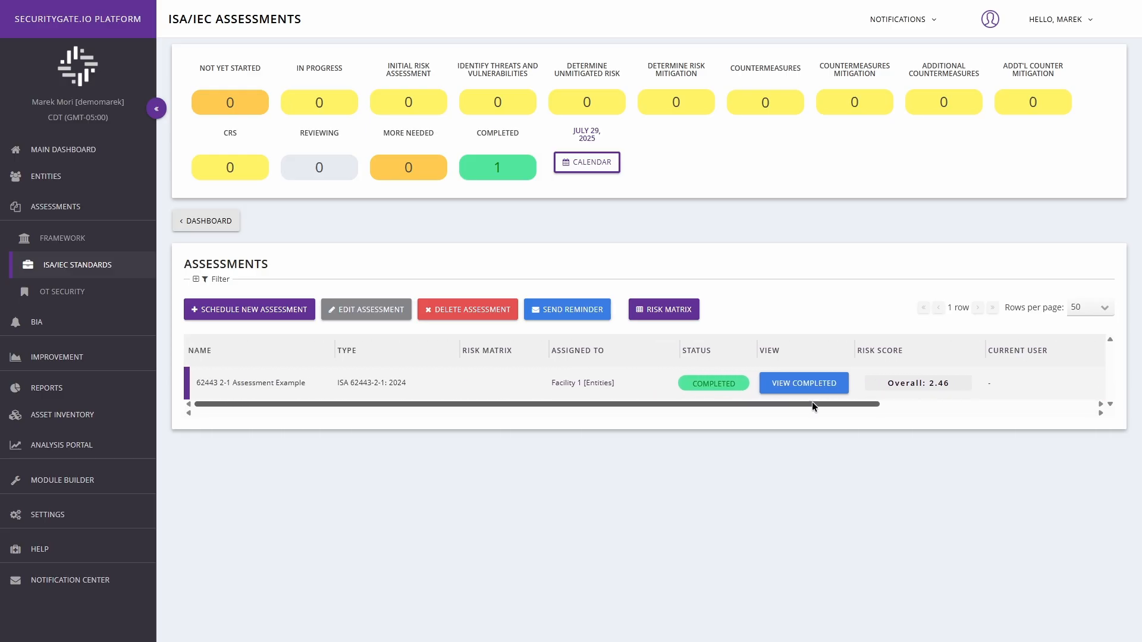